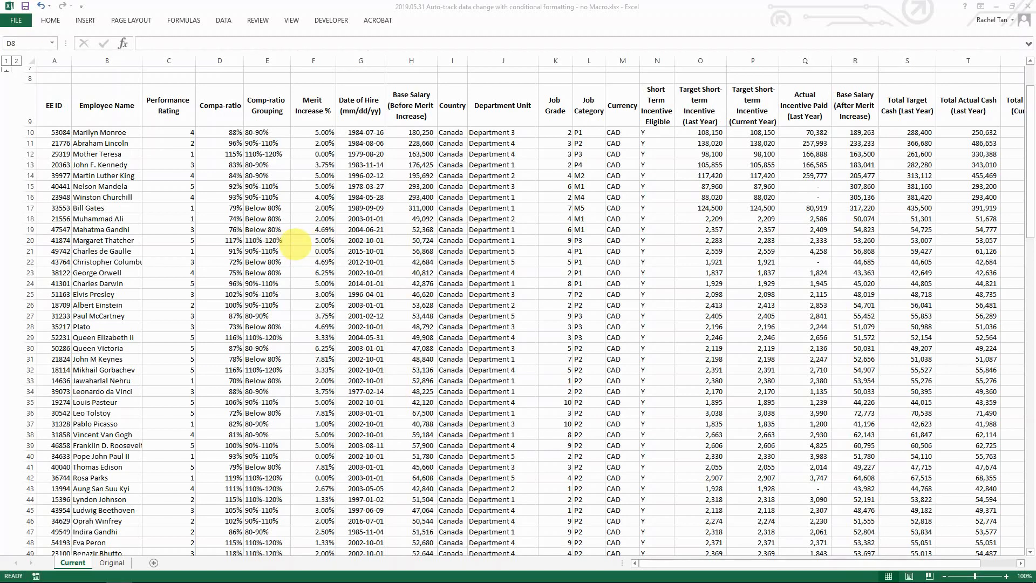
# Step: Expand grouped rows 1–6 to show the merit increase matrix by performance rating and compa-ratio band
pyautogui.click(6, 77)
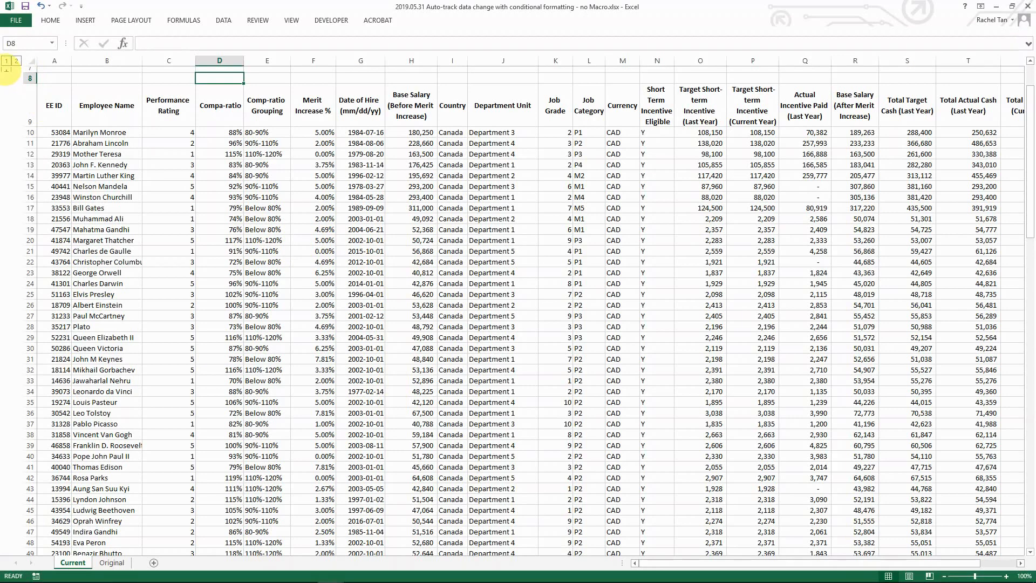
pyautogui.click(7, 70)
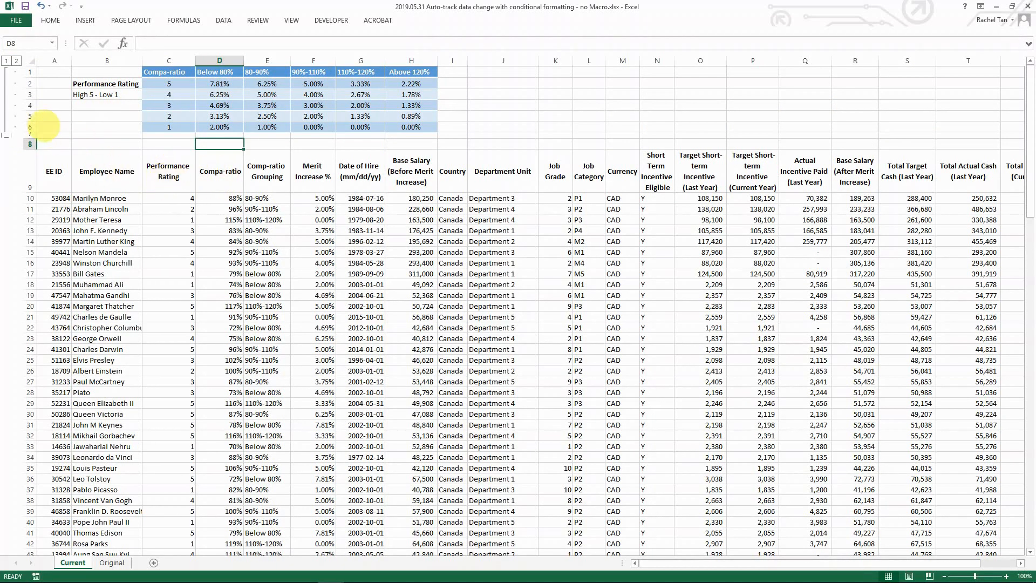
# Step: Inspect the C10–F10 formulas behind the INDEX/MATCH Merit Increase, then collapse rows 1–6
pyautogui.click(185, 200)
pyautogui.click(217, 199)
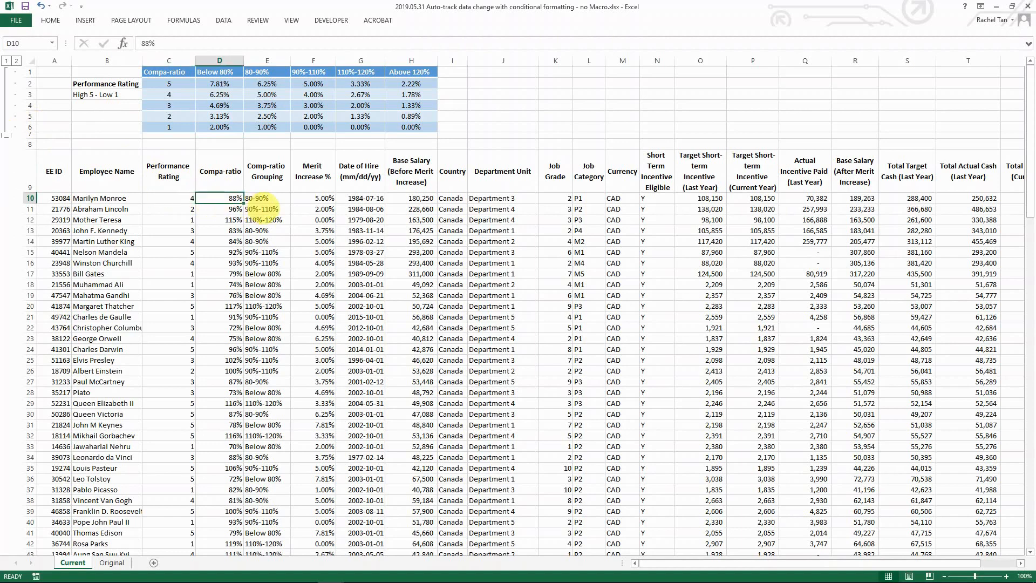
pyautogui.click(267, 200)
pyautogui.click(305, 200)
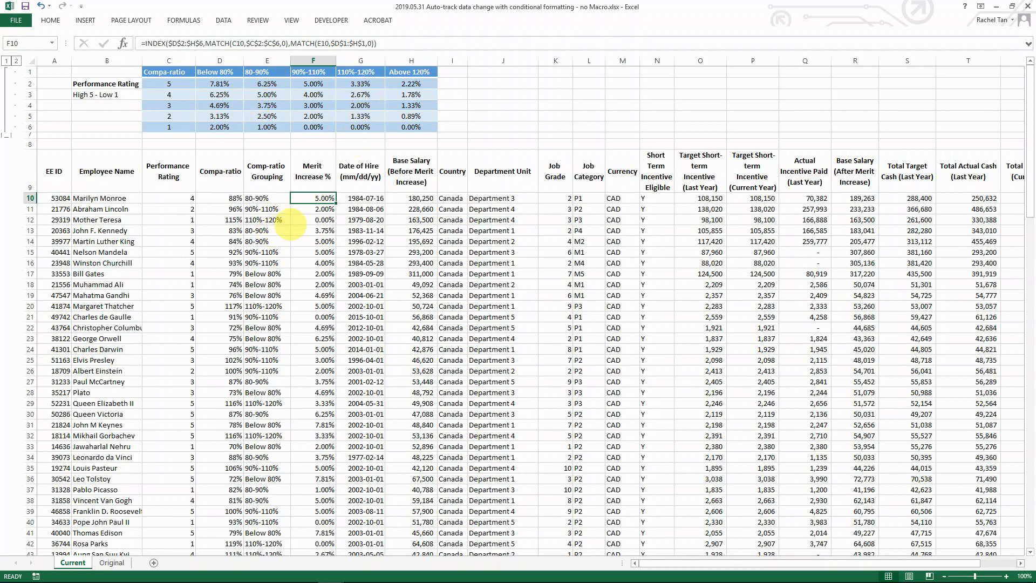
pyautogui.click(7, 135)
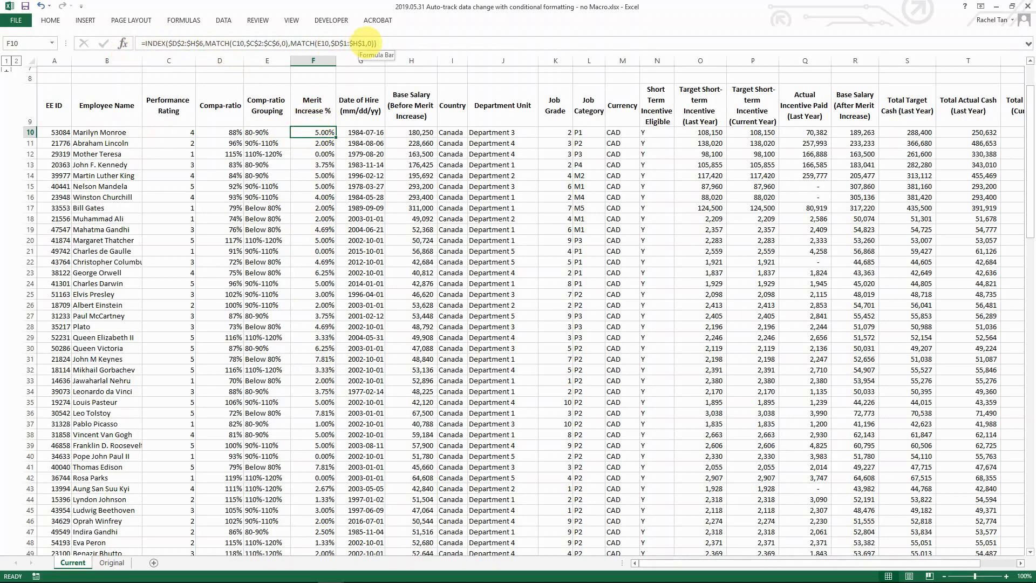
pyautogui.click(314, 195)
pyautogui.click(313, 294)
pyautogui.click(313, 358)
pyautogui.click(314, 424)
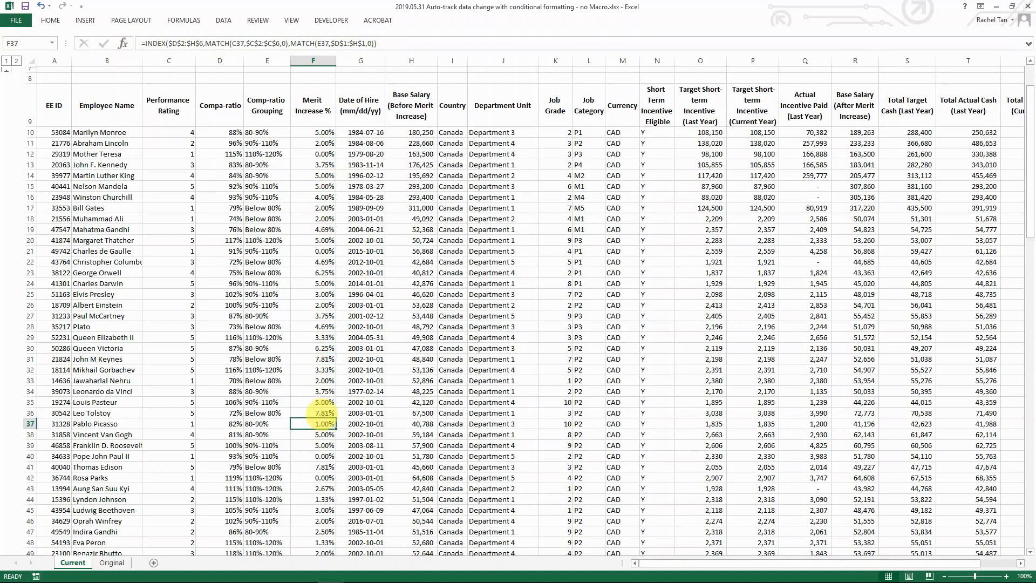
pyautogui.scroll(-3, 321, 418)
pyautogui.scroll(3, 320, 415)
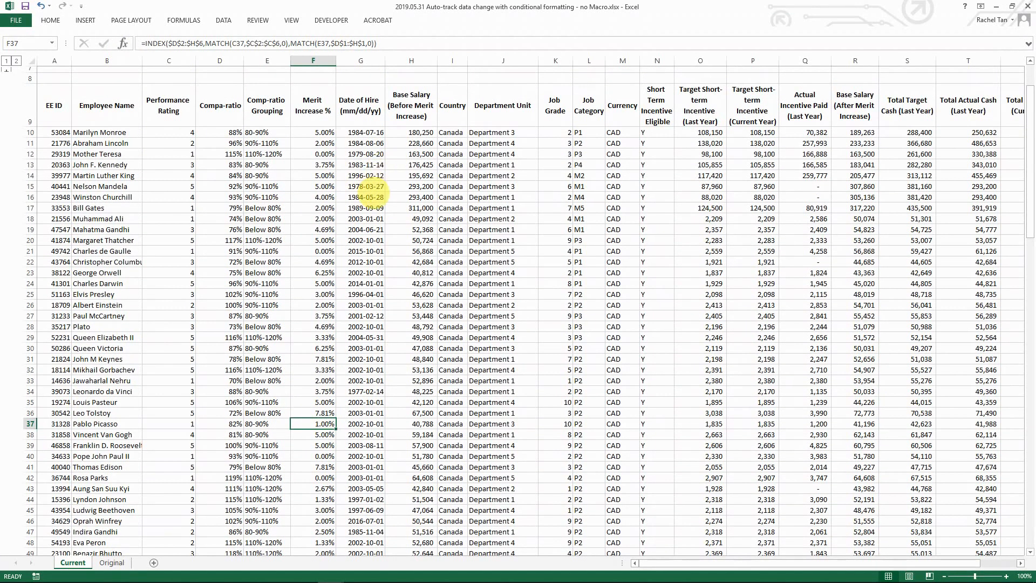
pyautogui.click(312, 241)
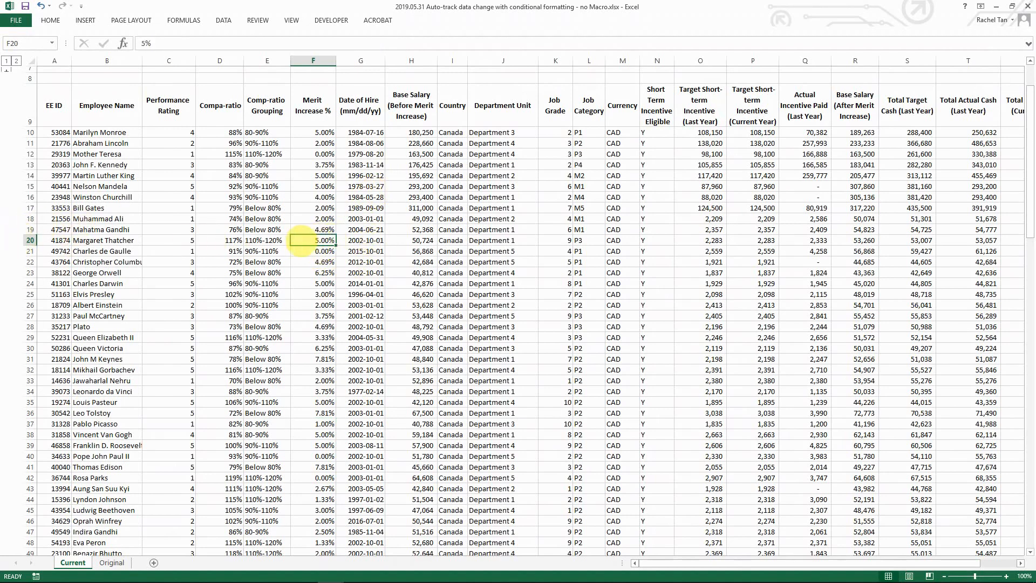
pyautogui.click(415, 196)
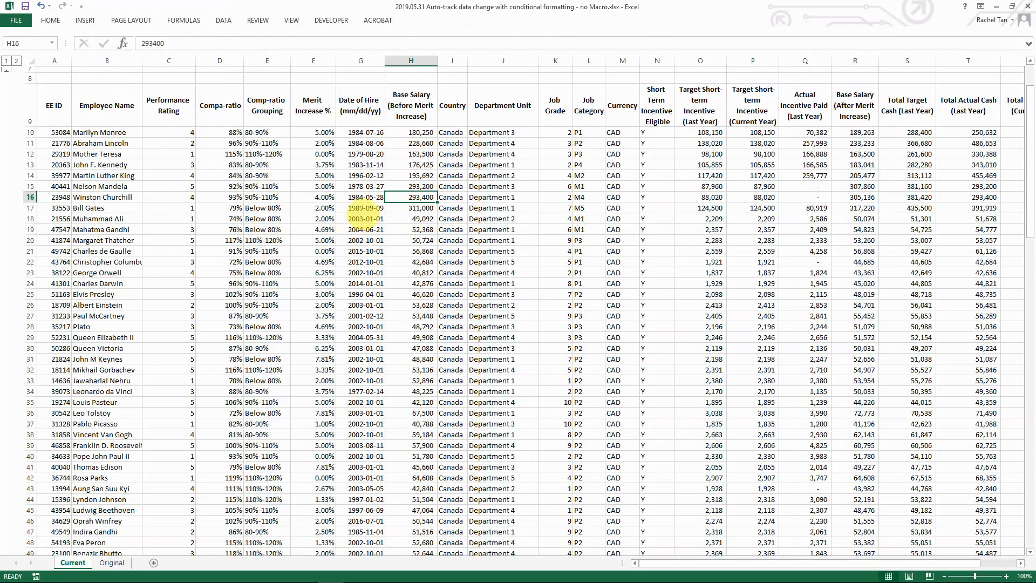
pyautogui.click(308, 133)
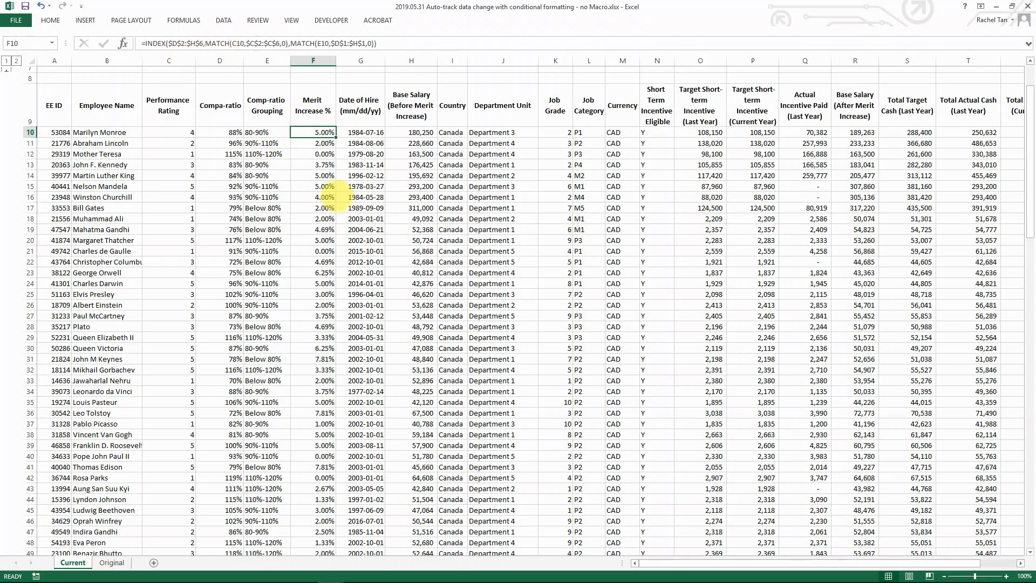
# Step: Start a new conditional formatting rule of the 'Use a formula' type
pyautogui.click(49, 20)
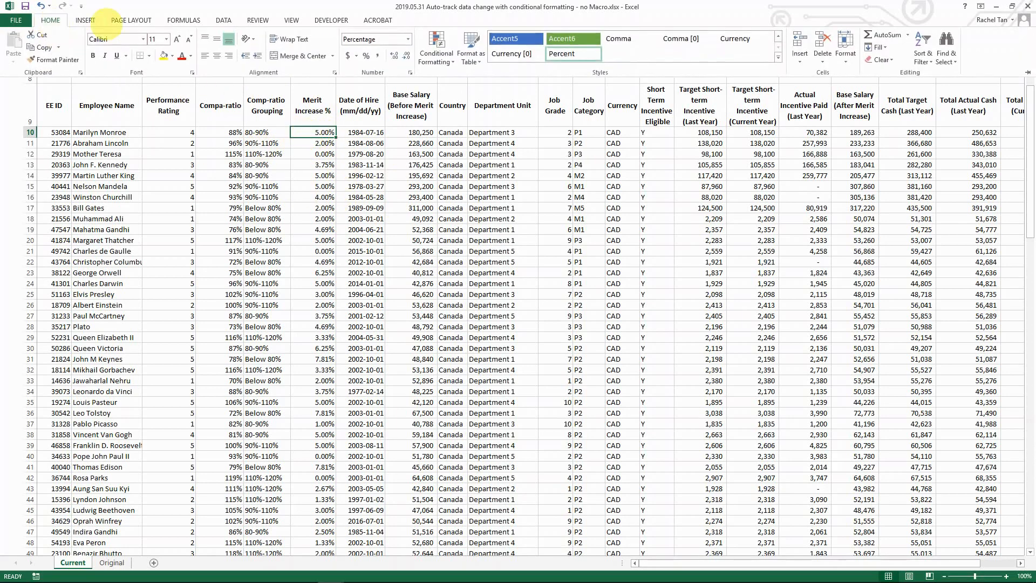
pyautogui.click(434, 57)
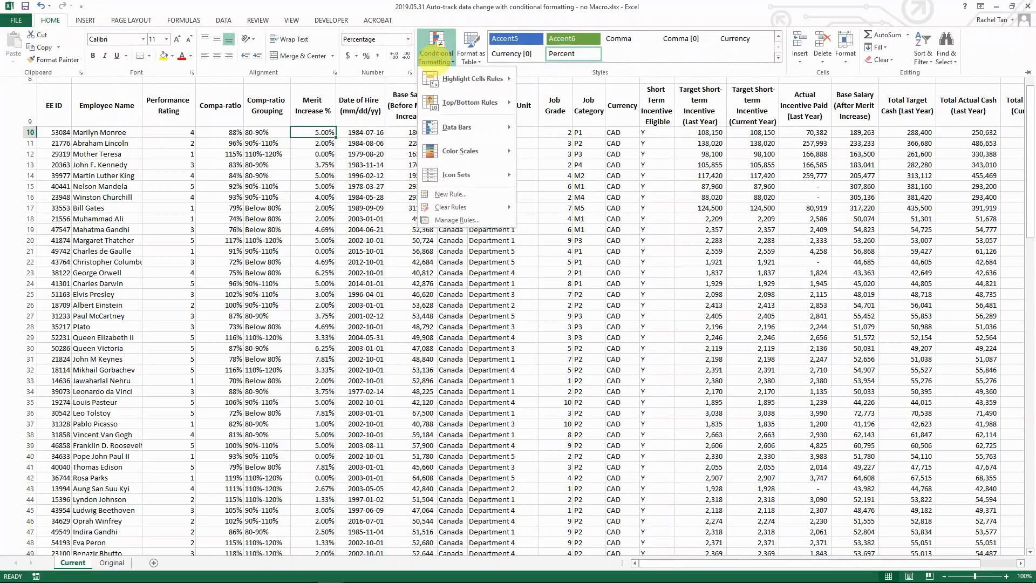
pyautogui.click(451, 193)
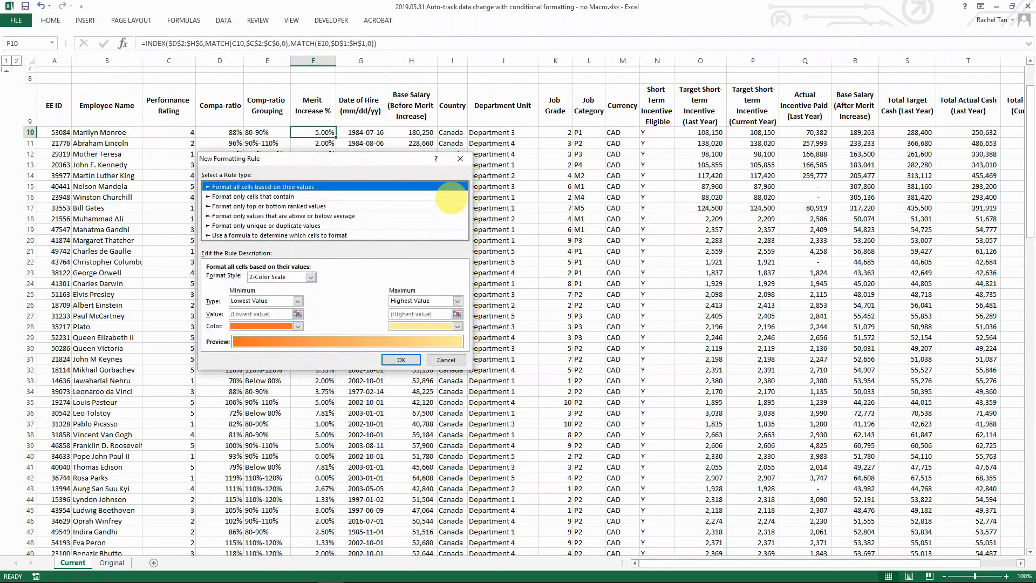
pyautogui.moveTo(243, 162); pyautogui.dragTo(341, 157)
pyautogui.click(340, 230)
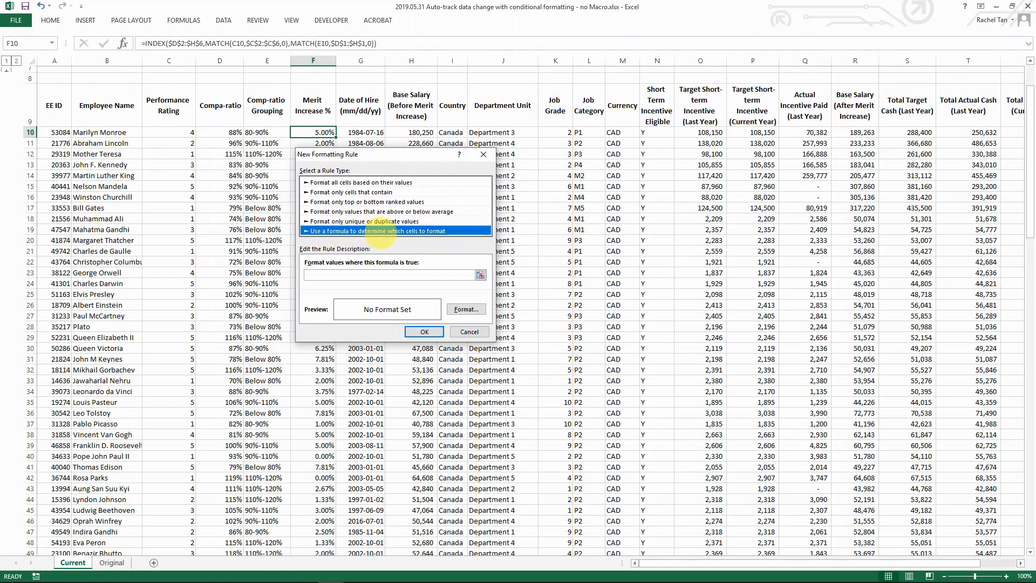
pyautogui.click(399, 275)
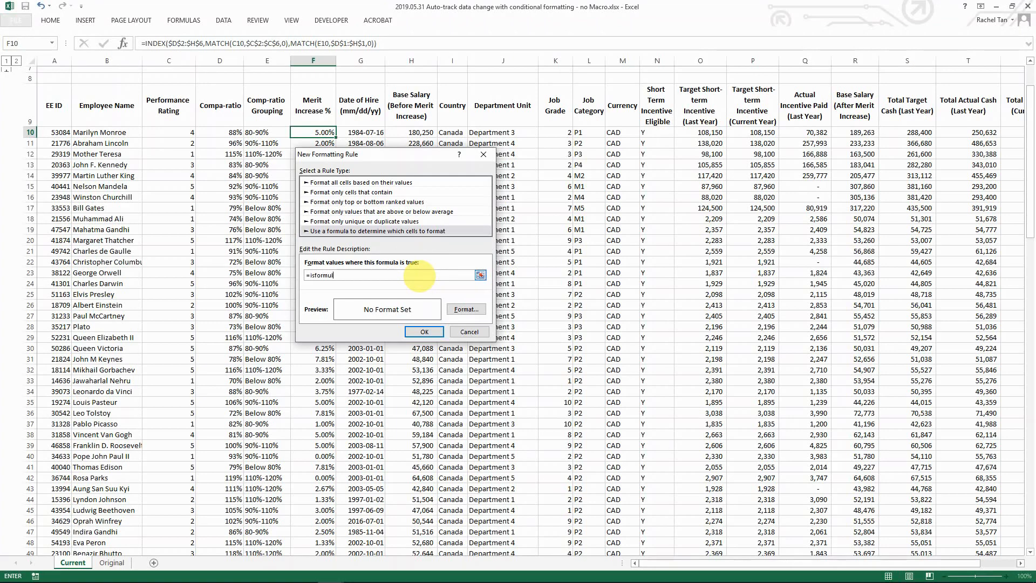
# Step: Enter the condition =isformula(F10)=true with a light grey fill and create the rule
pyautogui.write('=isformula(f10')
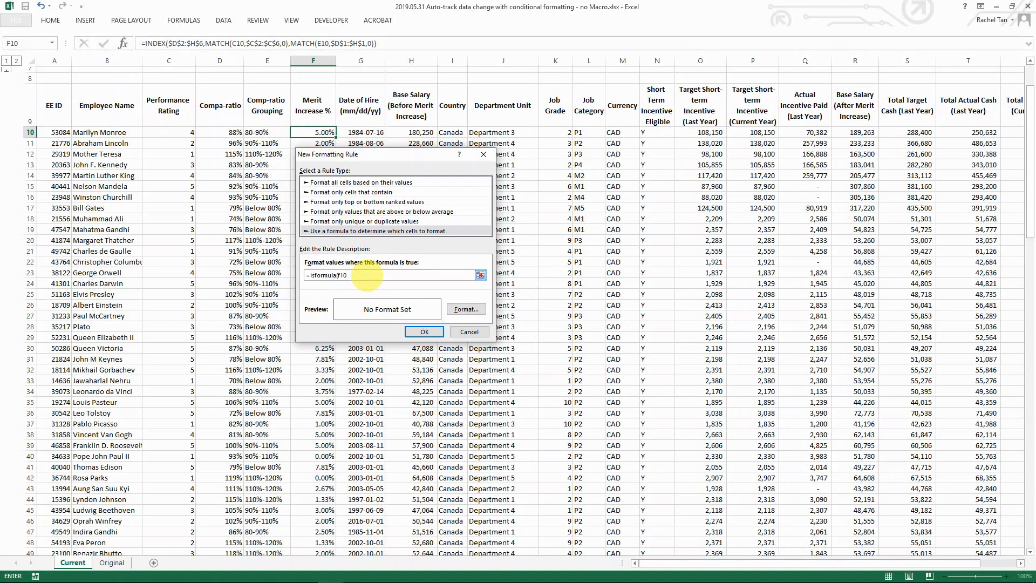
pyautogui.press('BackSpace')
pyautogui.press('BackSpace')
pyautogui.write('$')
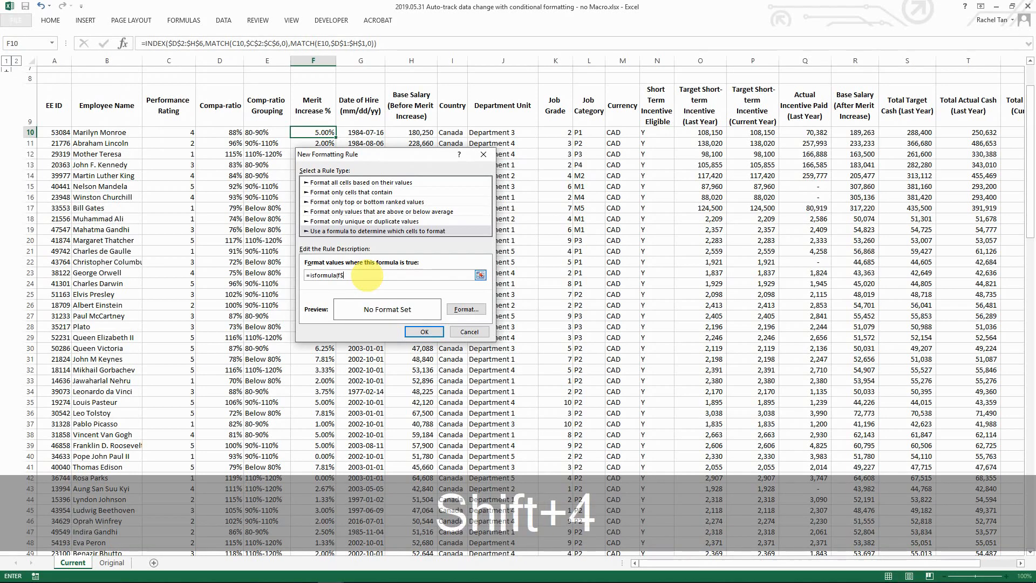
pyautogui.write('10')
pyautogui.press('BackSpace')
pyautogui.press('BackSpace')
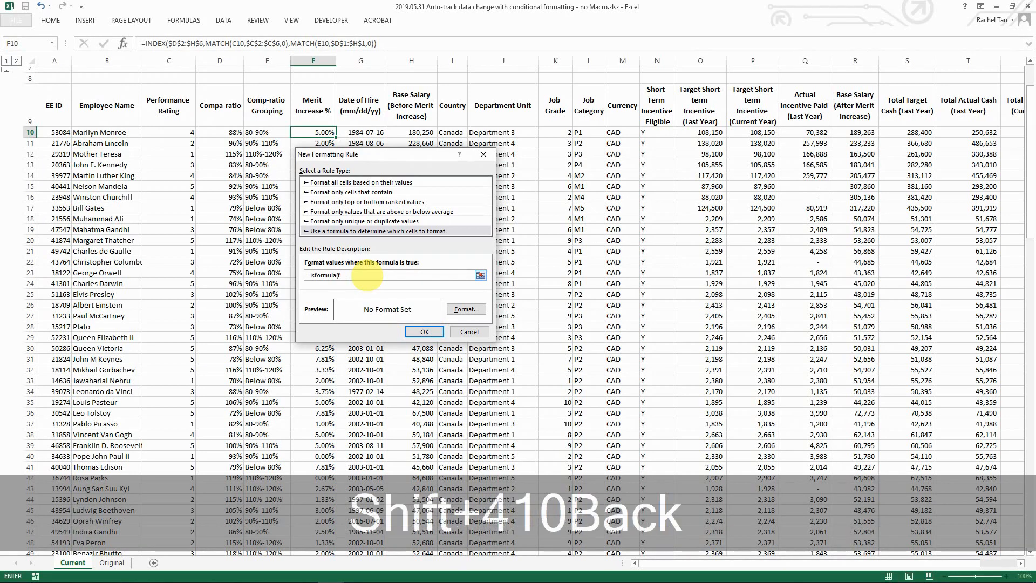
pyautogui.write('10)=true')
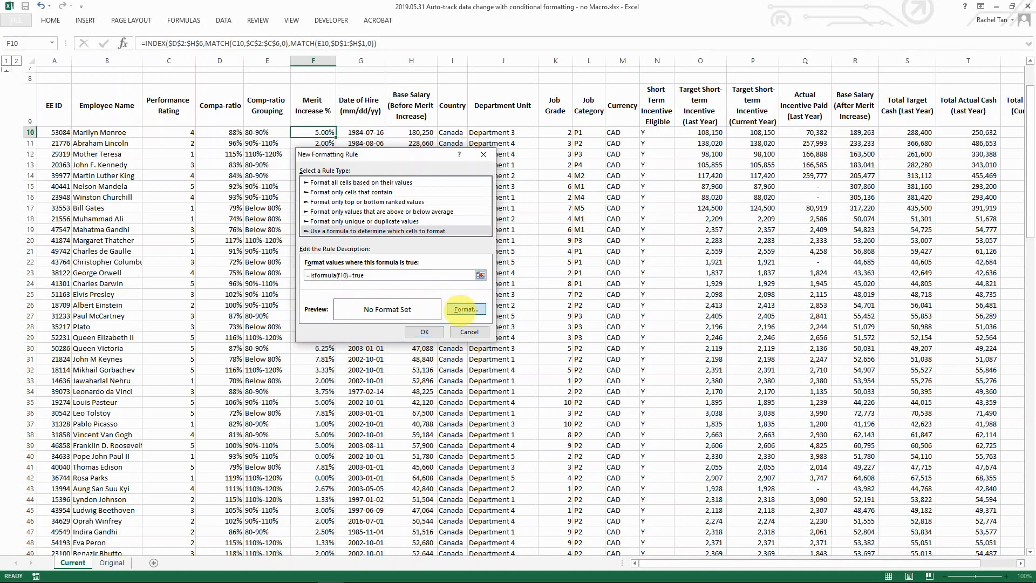
pyautogui.click(464, 310)
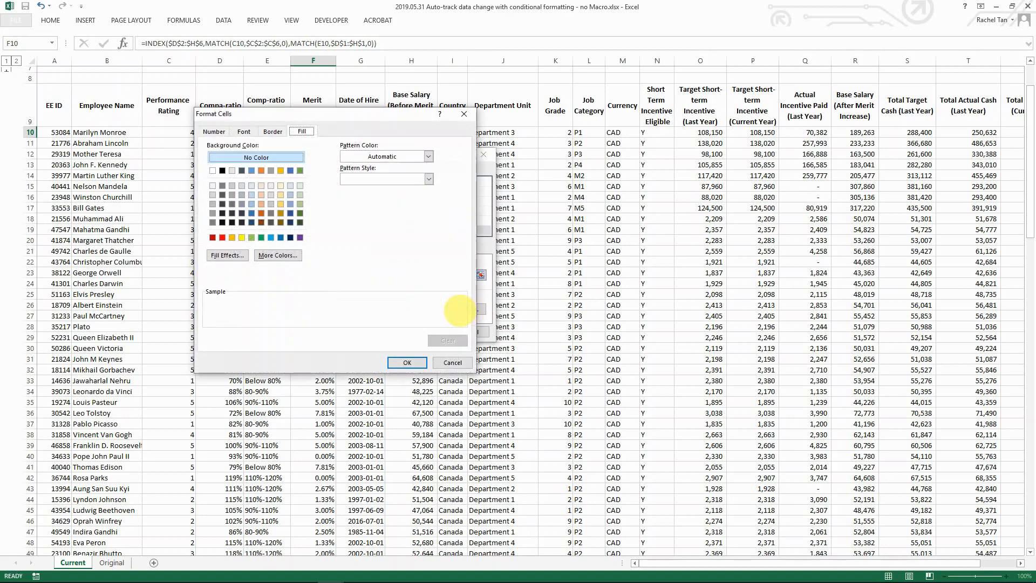
pyautogui.click(213, 195)
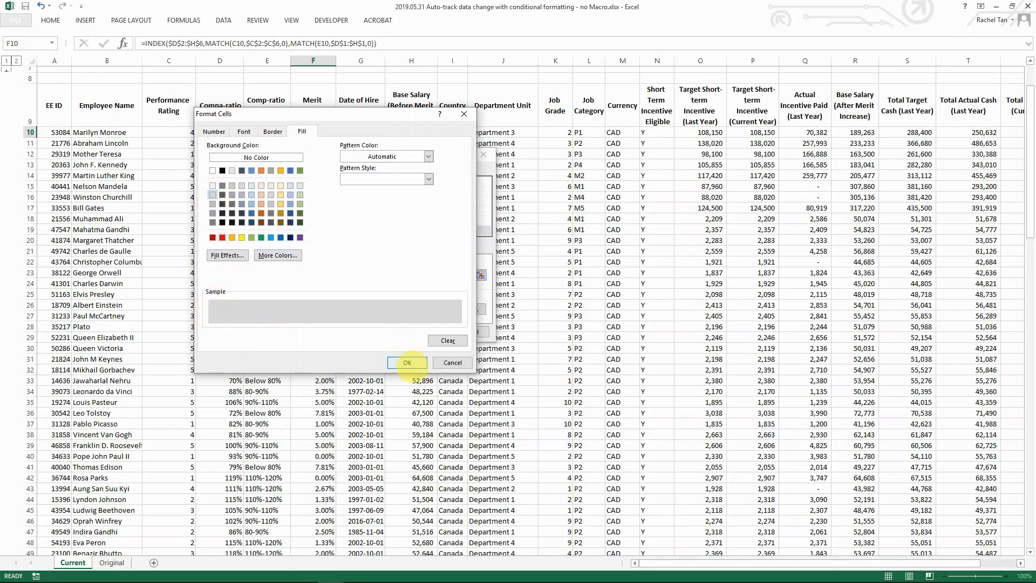
pyautogui.click(408, 362)
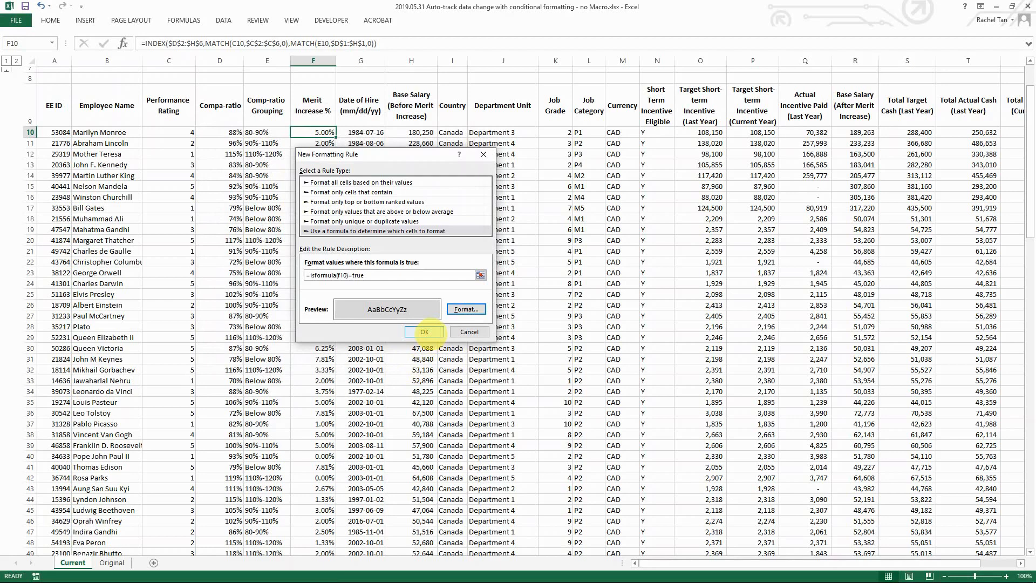
pyautogui.click(425, 331)
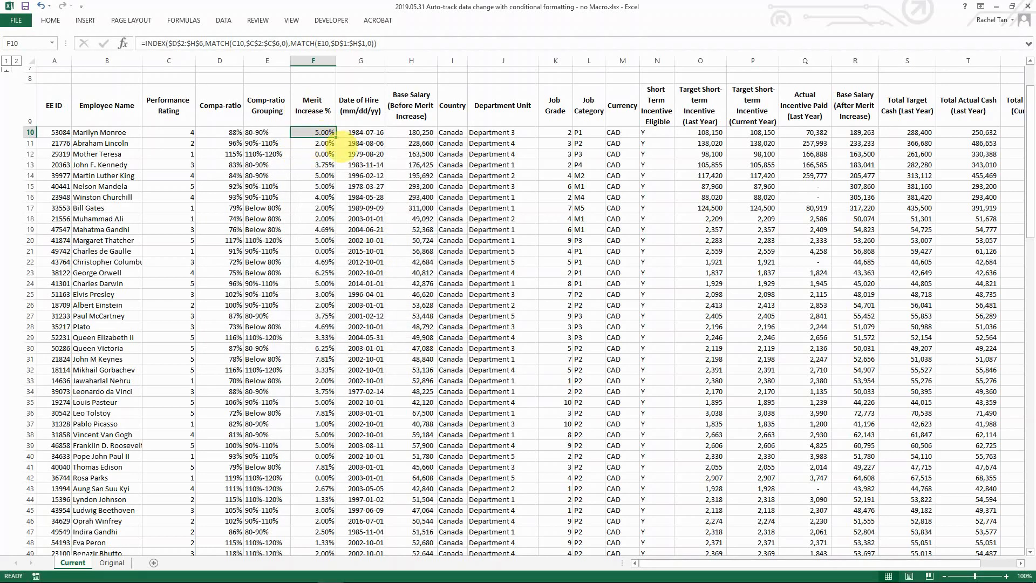
# Step: Select F10 and copy its percentage format with Format Painter
pyautogui.click(314, 143)
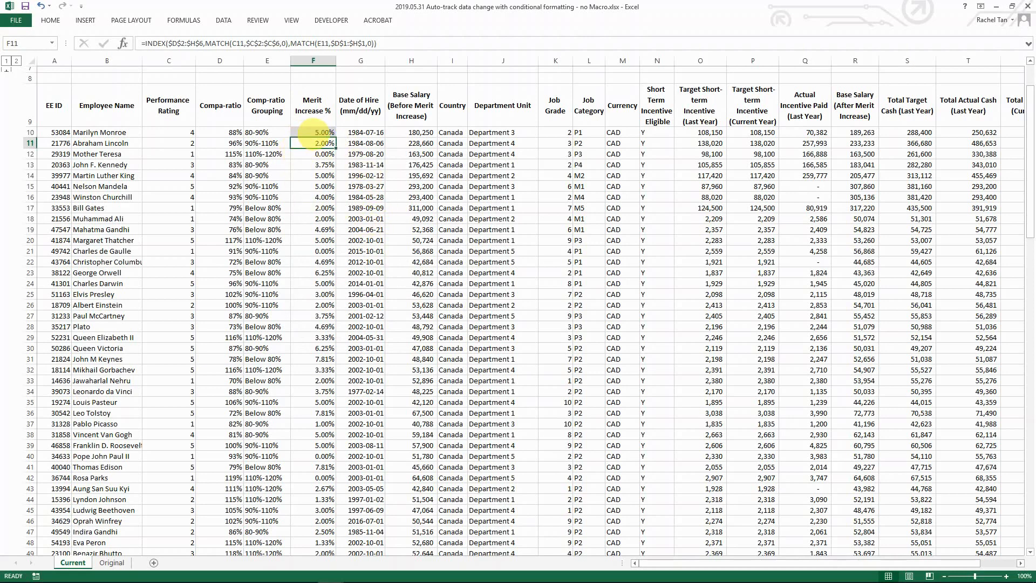
pyautogui.click(316, 134)
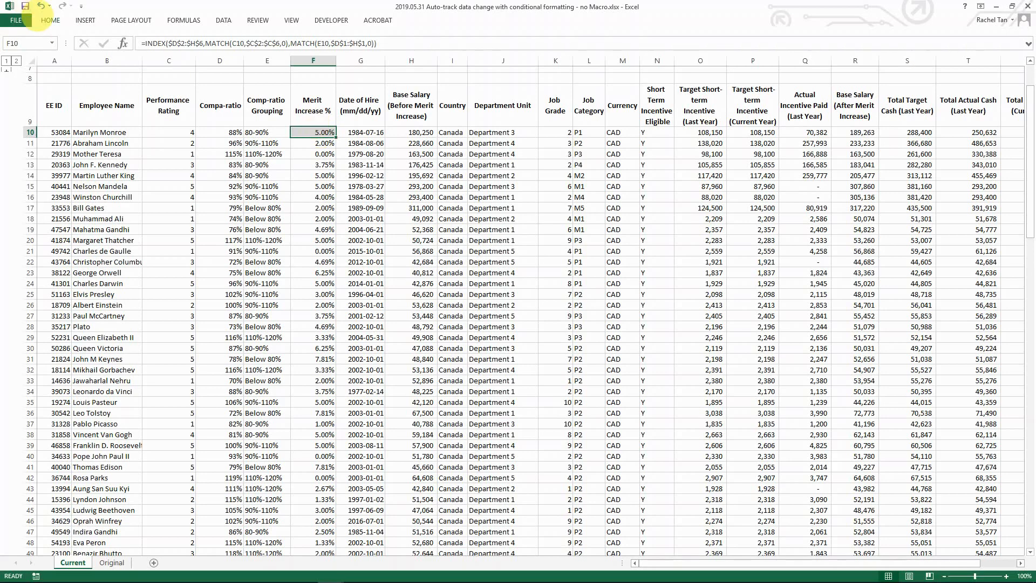
pyautogui.click(48, 20)
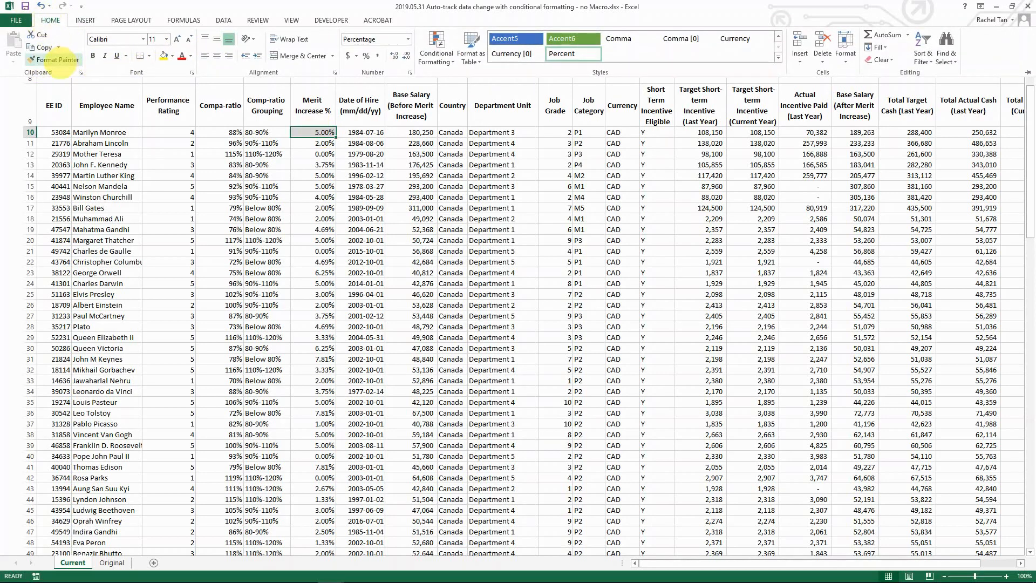
pyautogui.click(59, 54)
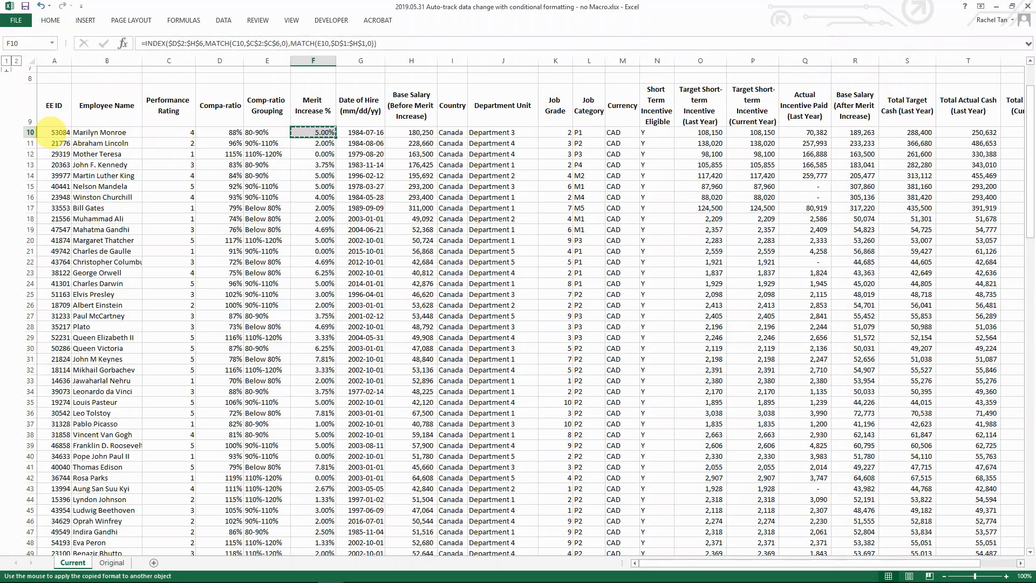
# Step: Paint F10's format across columns A–U for rows 10–109, then check the G10 and O10 values
pyautogui.moveTo(59, 133)
pyautogui.mouseDown()
pyautogui.moveTo(998, 178)
pyautogui.moveTo(961, 189)
pyautogui.mouseUp()
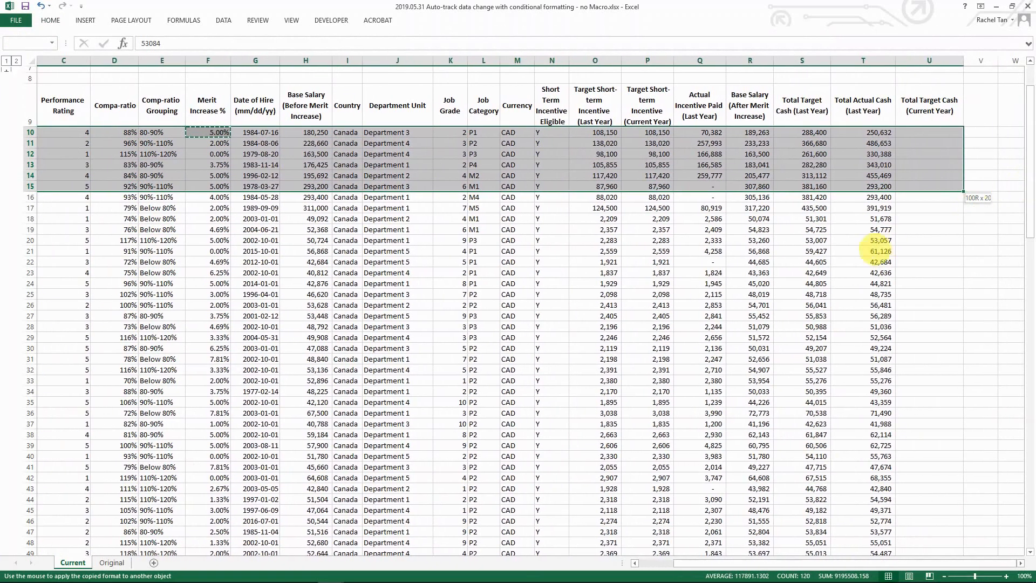
pyautogui.moveTo(877, 251)
pyautogui.mouseDown()
pyautogui.moveTo(858, 573)
pyautogui.moveTo(861, 529)
pyautogui.mouseUp()
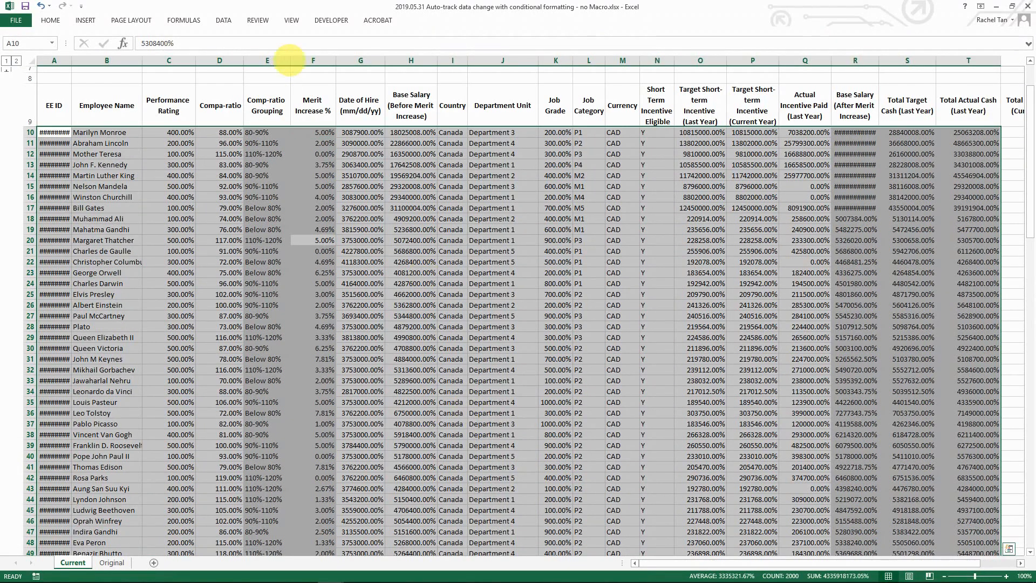
pyautogui.click(410, 240)
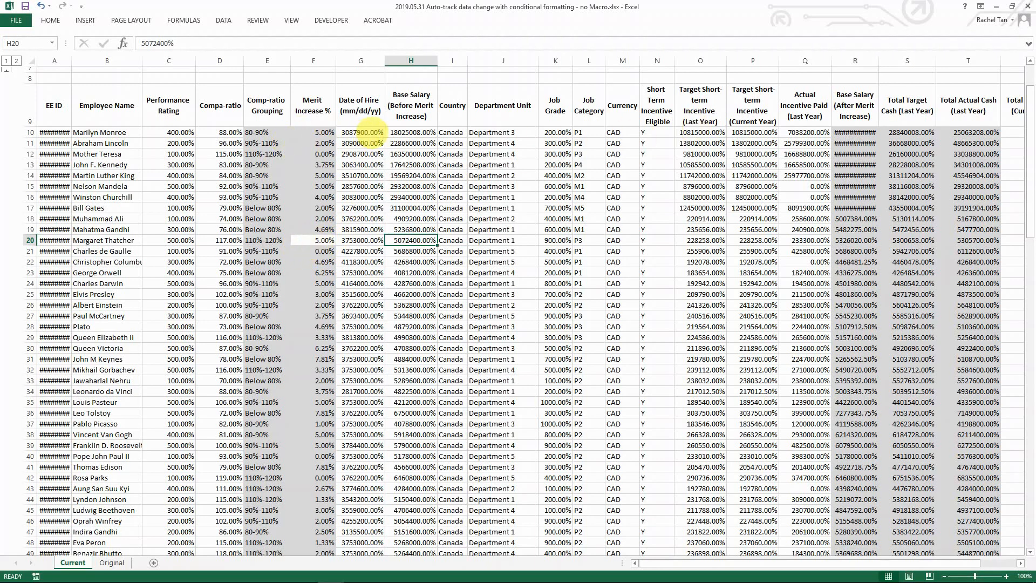
pyautogui.click(363, 134)
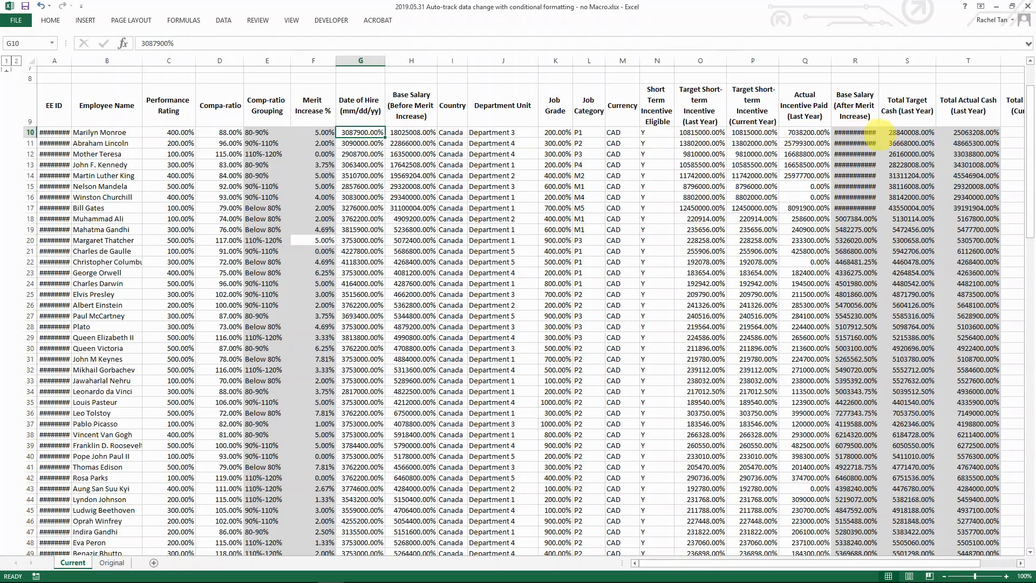
pyautogui.click(700, 132)
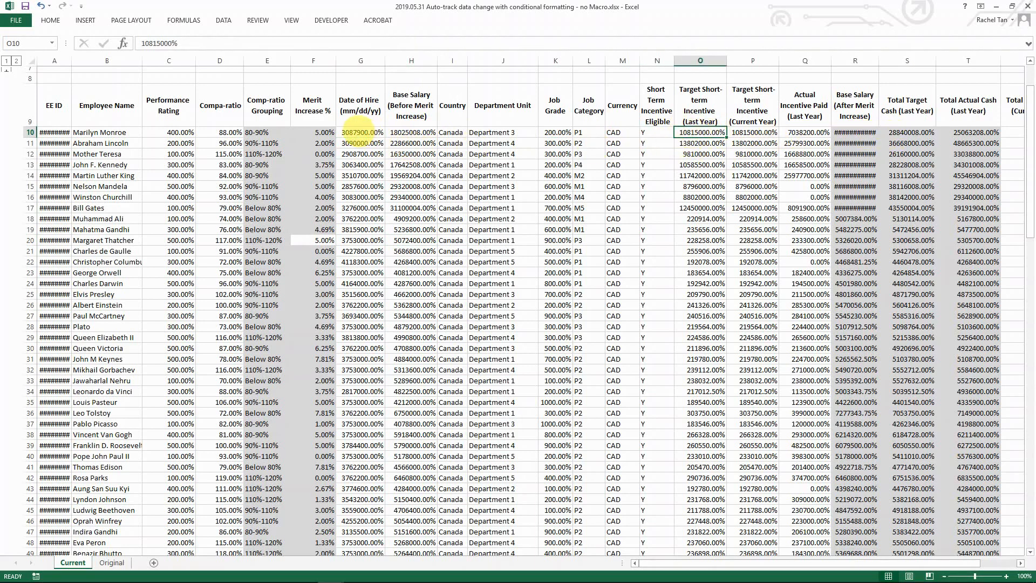
pyautogui.click(360, 133)
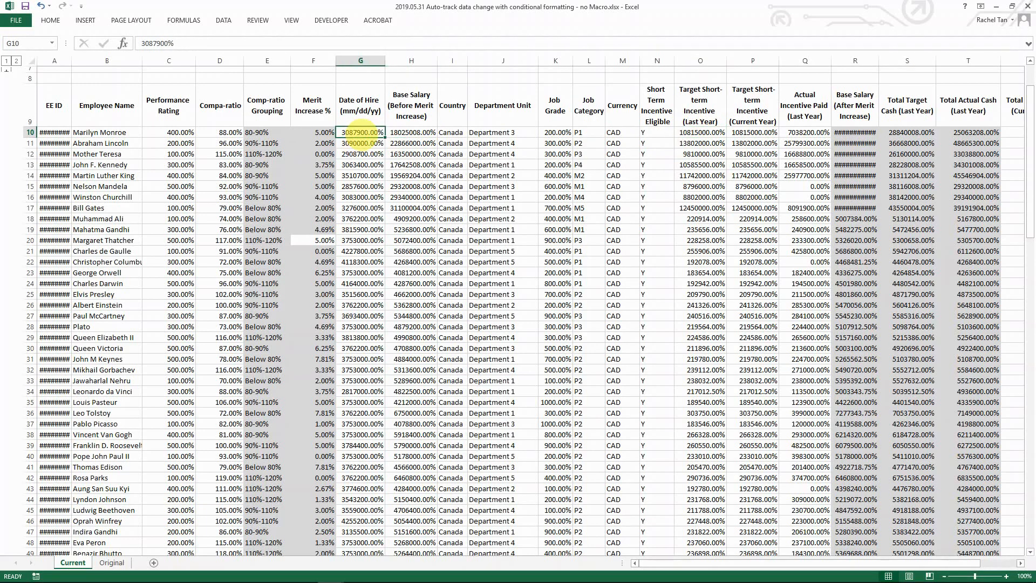
# Step: Format the Date of Hire cell G10 as Number with Comma Style
pyautogui.click(50, 20)
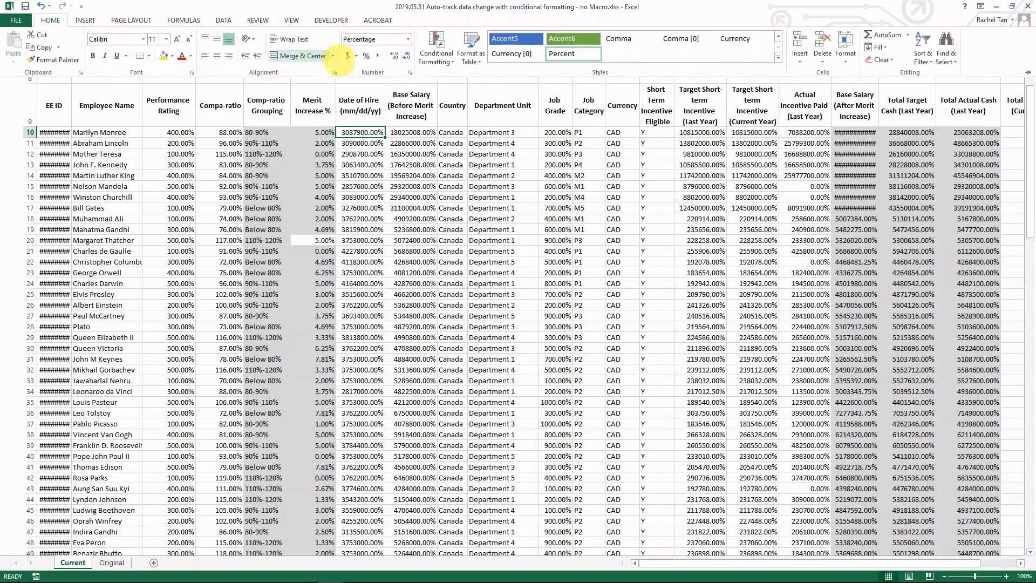
pyautogui.click(408, 39)
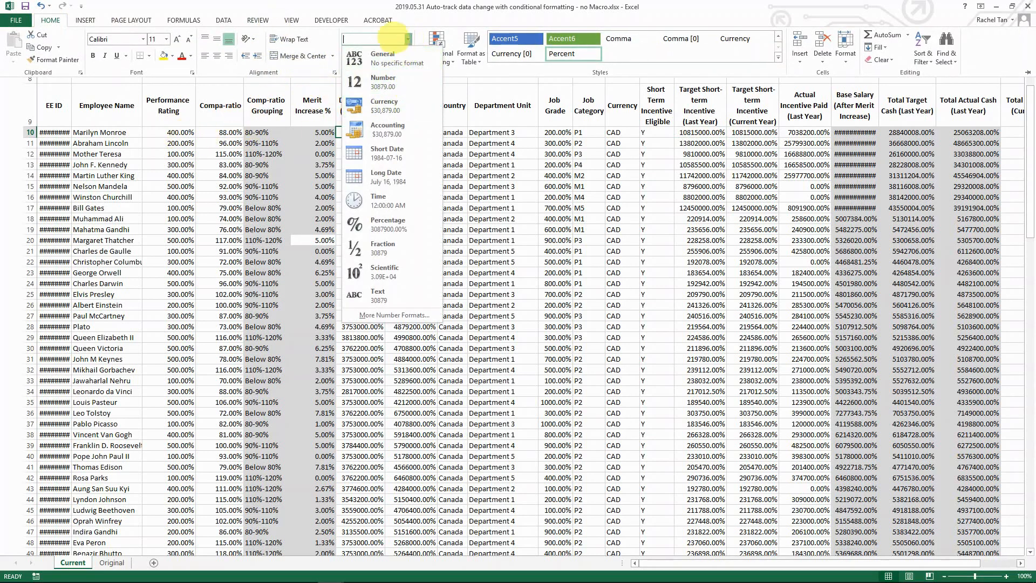
pyautogui.click(362, 131)
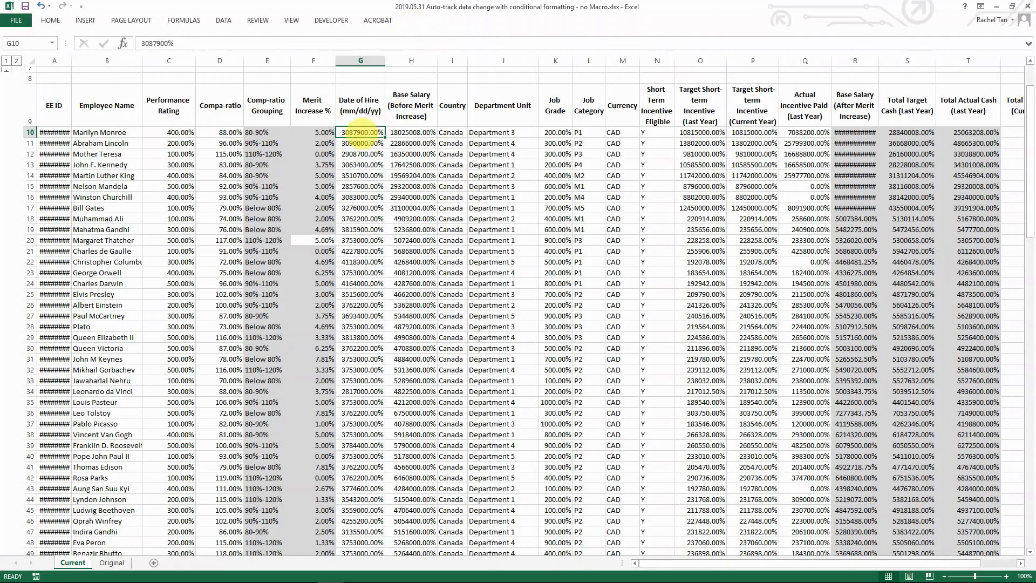
pyautogui.click(86, 20)
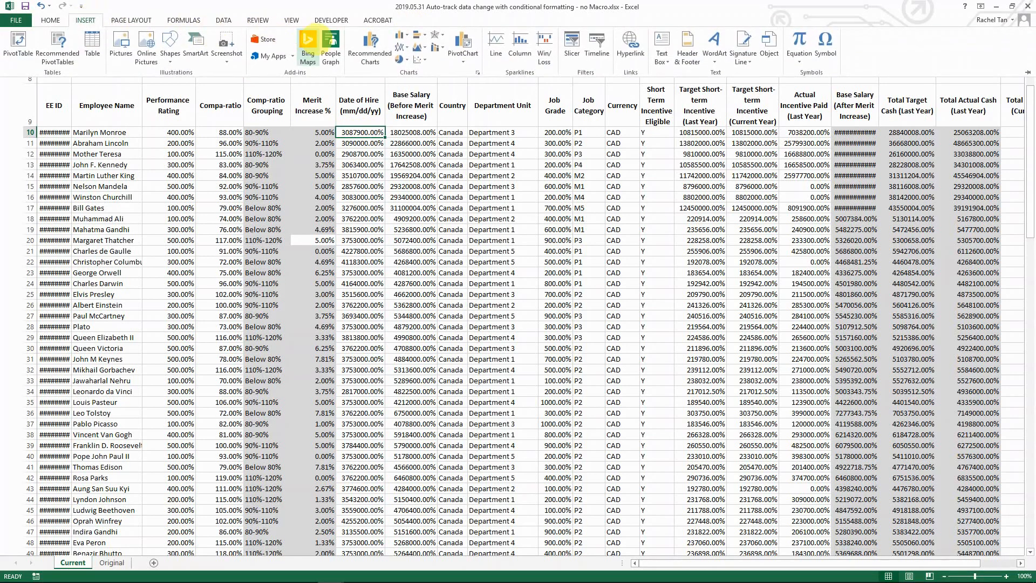
pyautogui.click(50, 20)
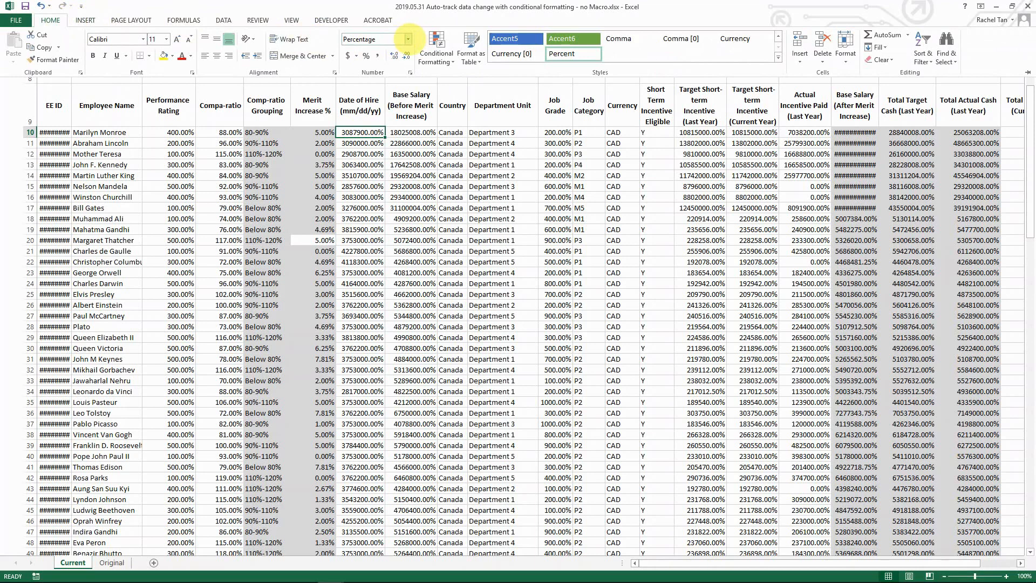
pyautogui.click(409, 39)
pyautogui.click(373, 77)
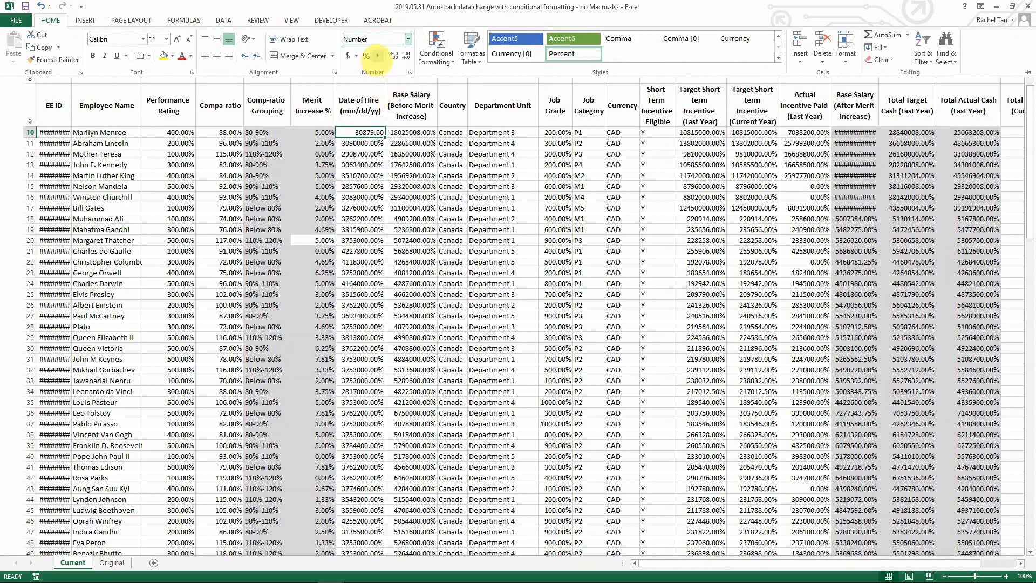
pyautogui.click(377, 55)
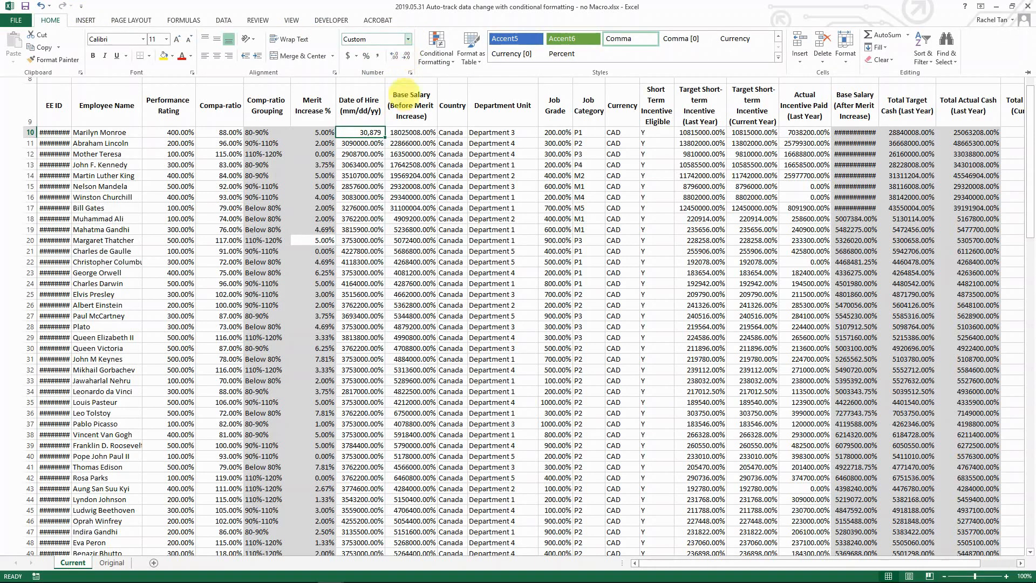
pyautogui.click(357, 132)
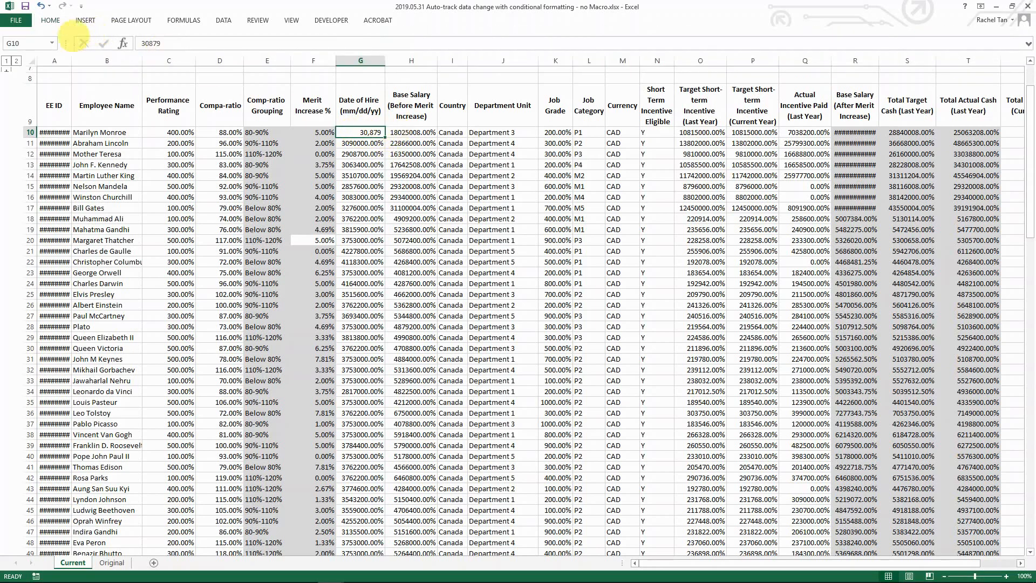
# Step: Paint G10's comma format down column G to row 109
pyautogui.click(51, 20)
pyautogui.click(58, 59)
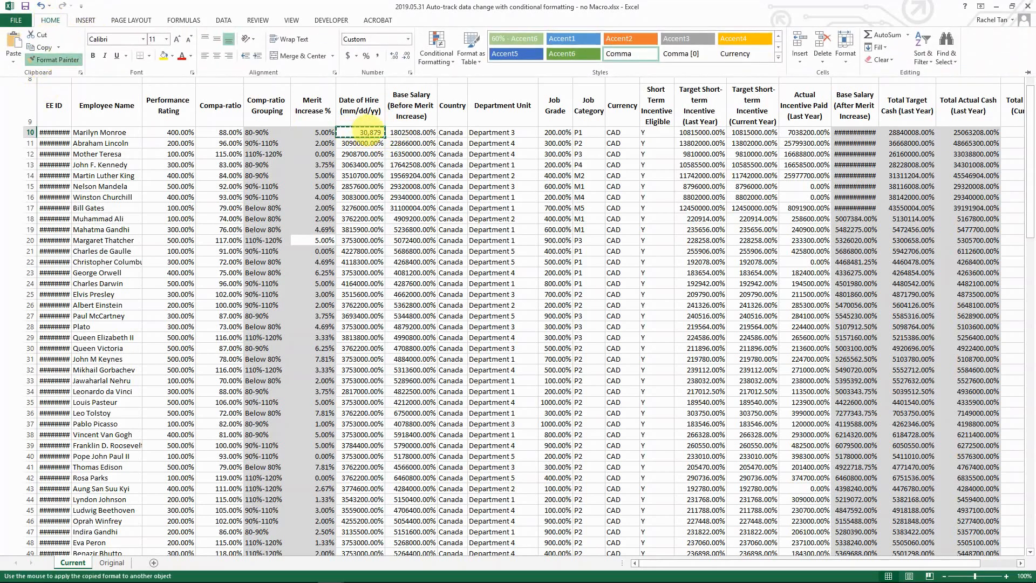
pyautogui.moveTo(370, 132)
pyautogui.mouseDown()
pyautogui.moveTo(343, 573)
pyautogui.moveTo(361, 535)
pyautogui.mouseUp()
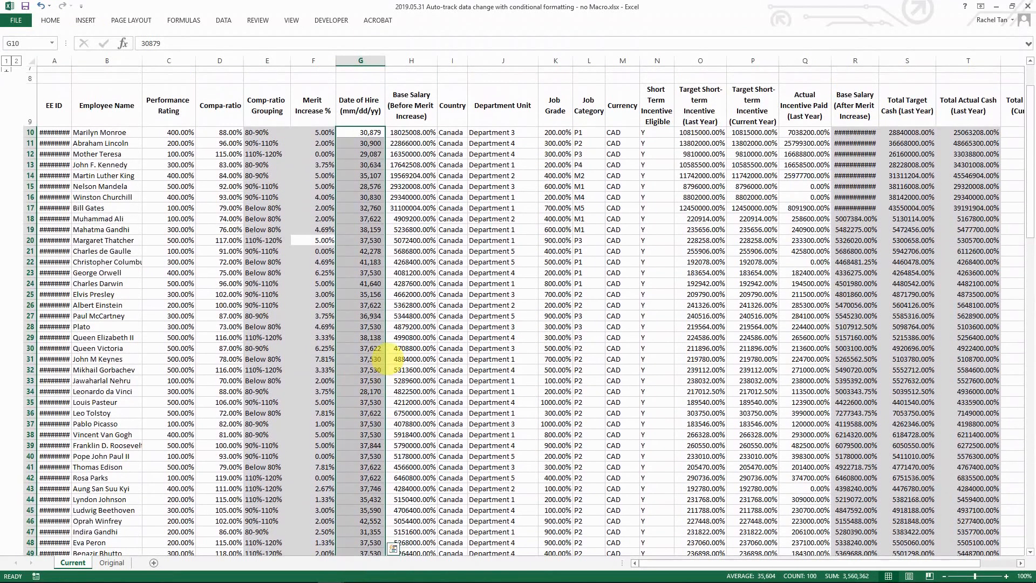
# Step: Overwrite F31's Merit Increase formula with a typed 8% so its grey fill disappears
pyautogui.click(323, 207)
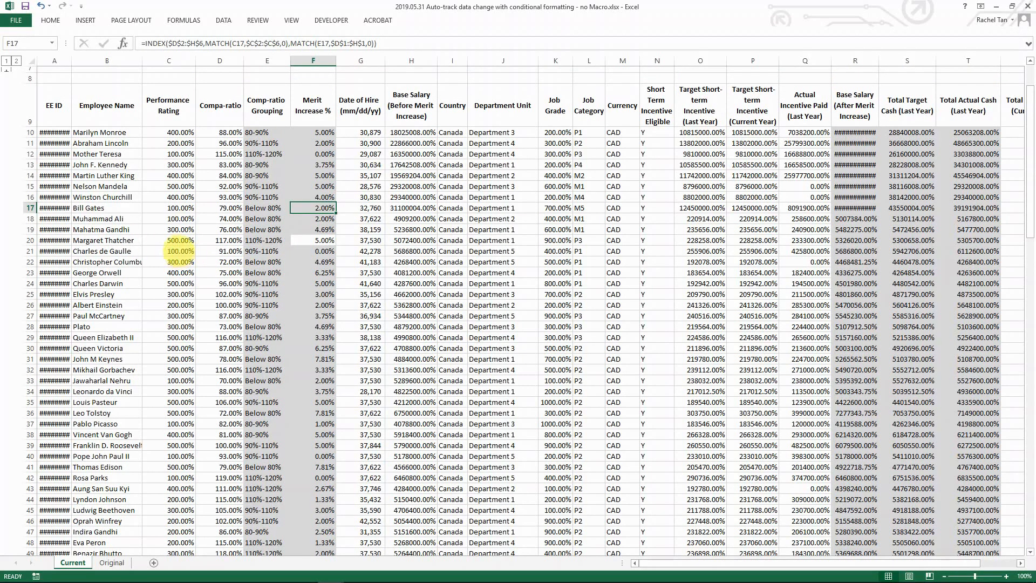
pyautogui.click(360, 142)
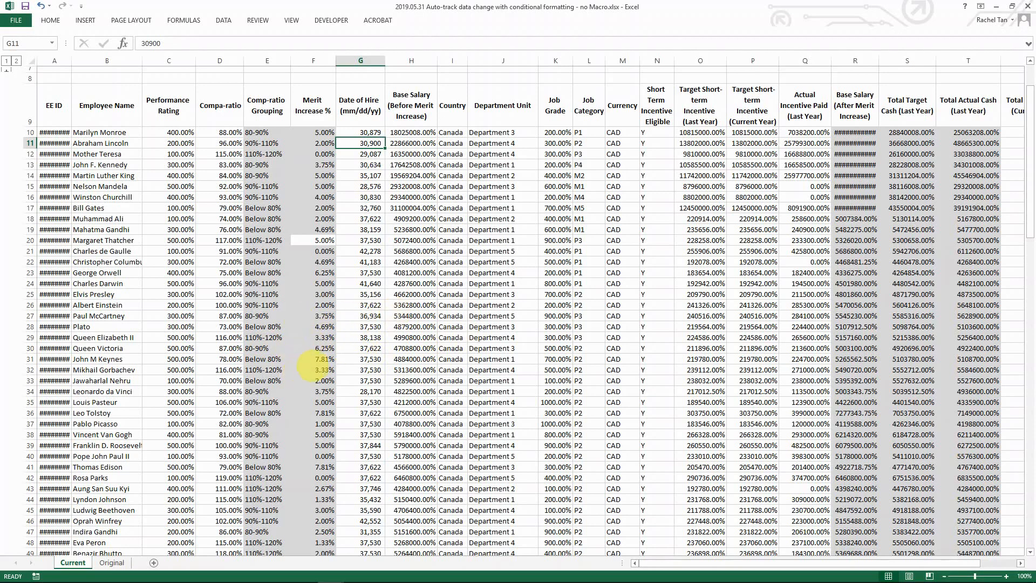
pyautogui.click(317, 359)
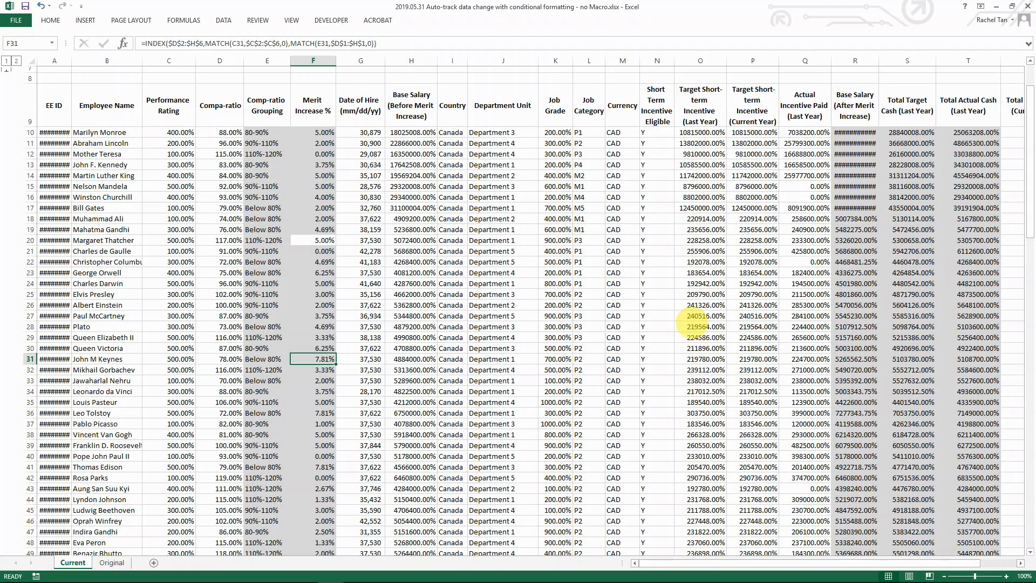
pyautogui.write('8')
pyautogui.press('Right')
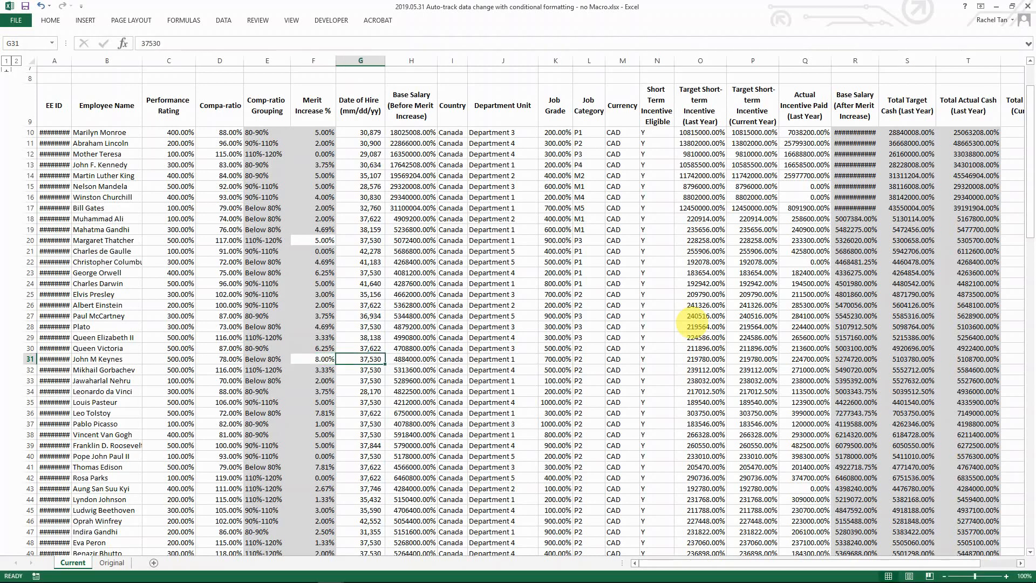
pyautogui.press('Left')
pyautogui.press('Down')
pyautogui.press('Up')
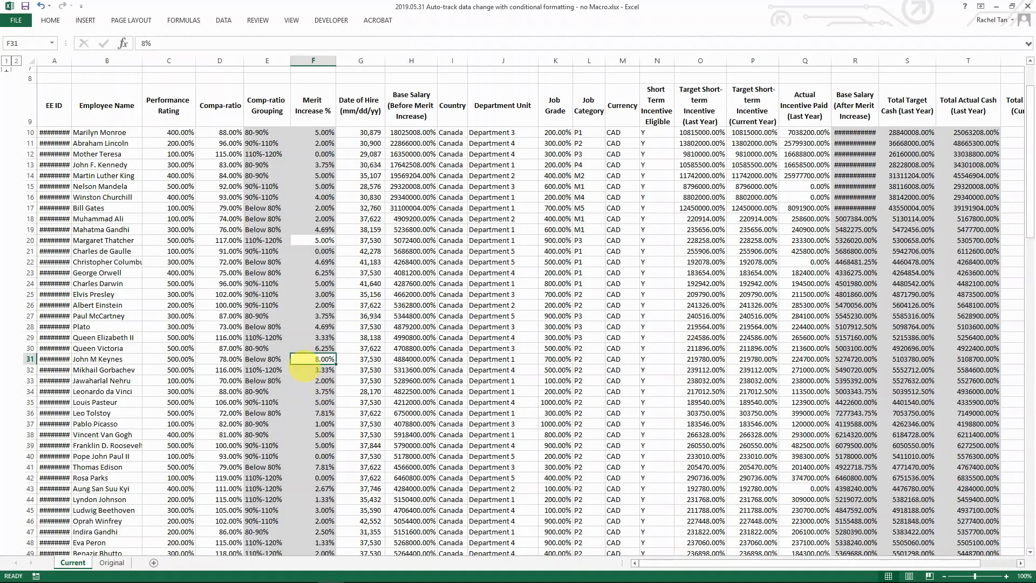
pyautogui.click(114, 207)
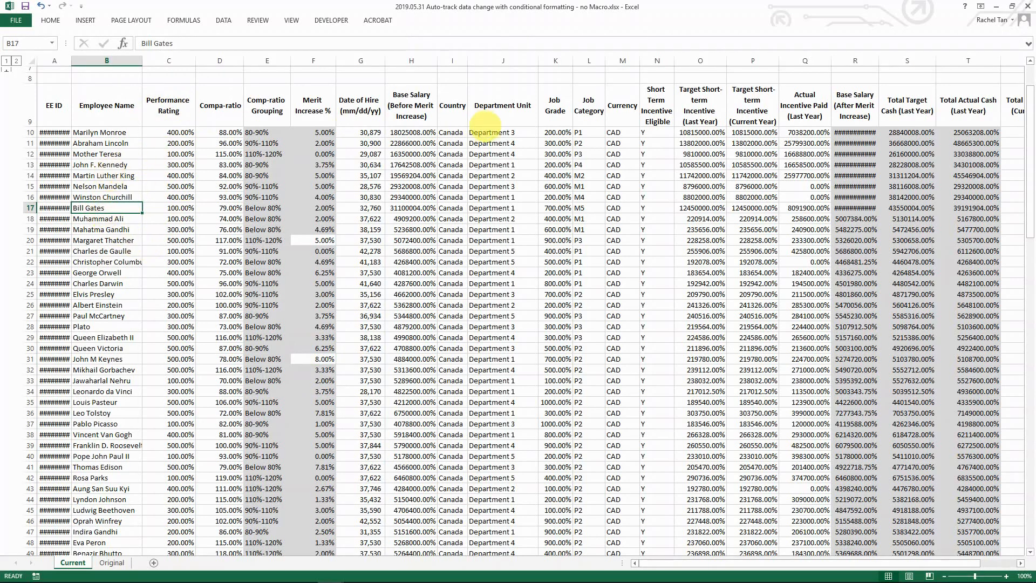
# Step: Format the Date of Hire cells G10 downward as Short Date, then select the Base Salary column cells
pyautogui.click(491, 154)
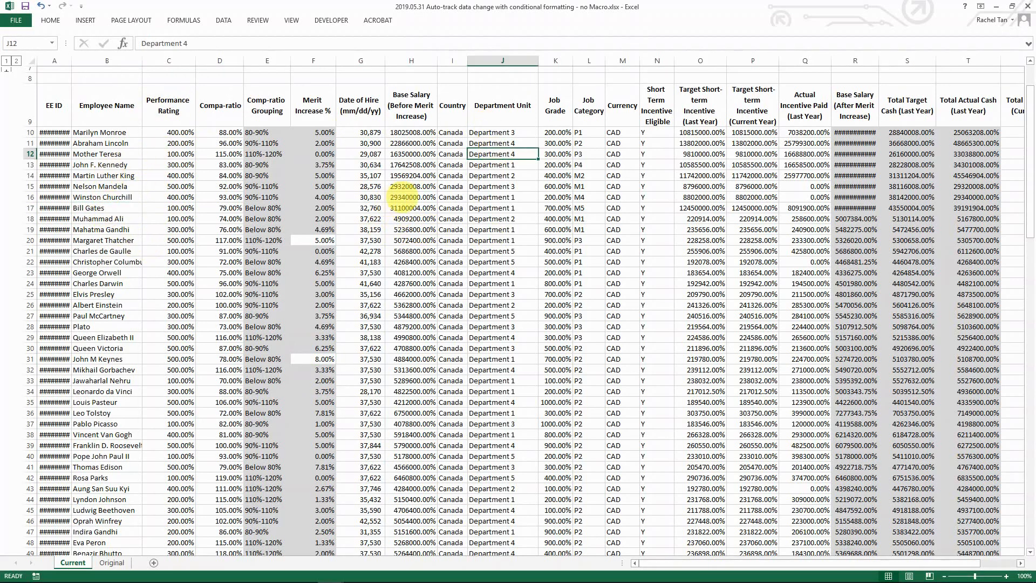
pyautogui.click(370, 134)
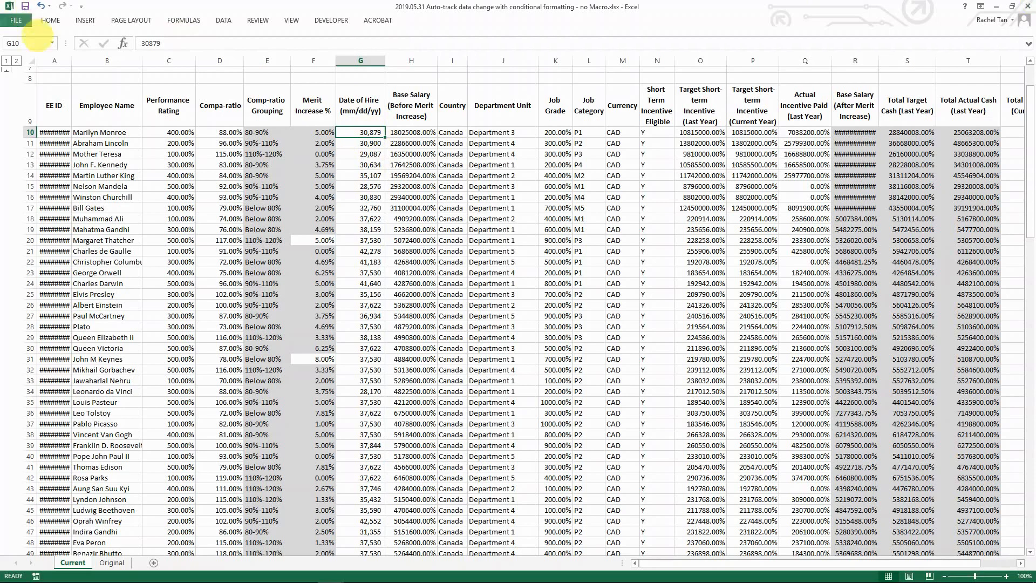
pyautogui.hotkey('ctrl', 'shift', 'Down')
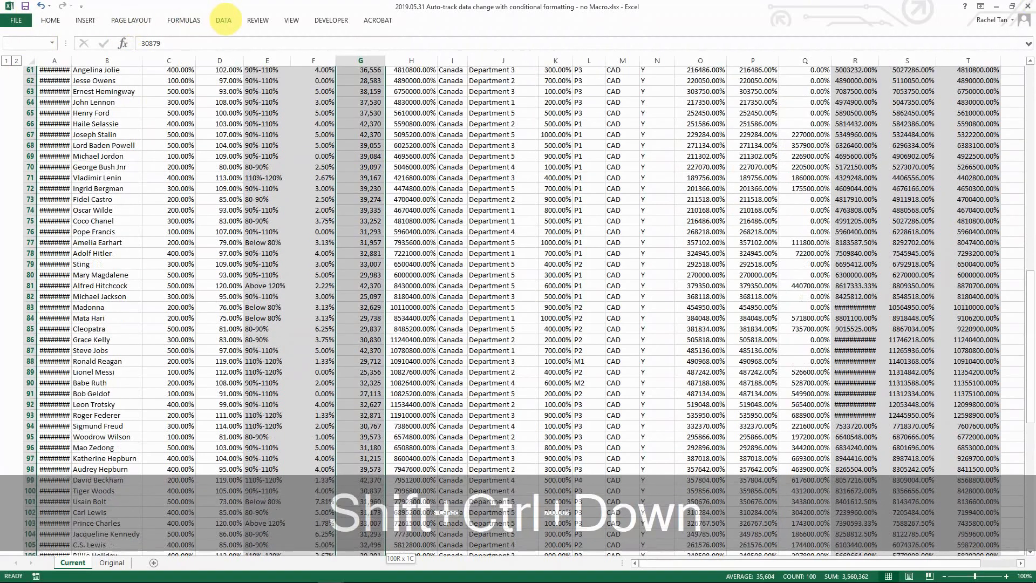
pyautogui.click(218, 20)
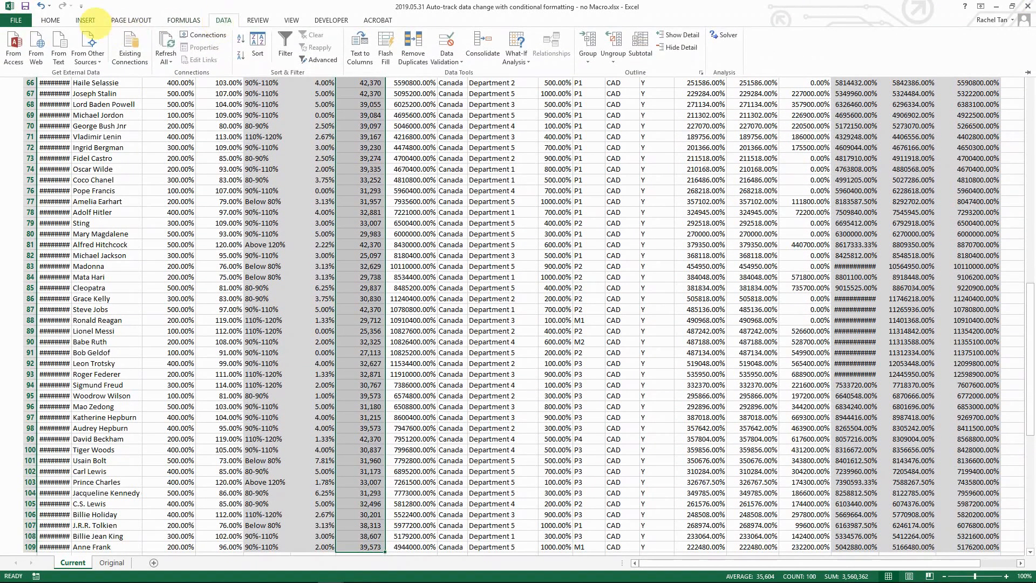
pyautogui.click(84, 20)
pyautogui.click(50, 20)
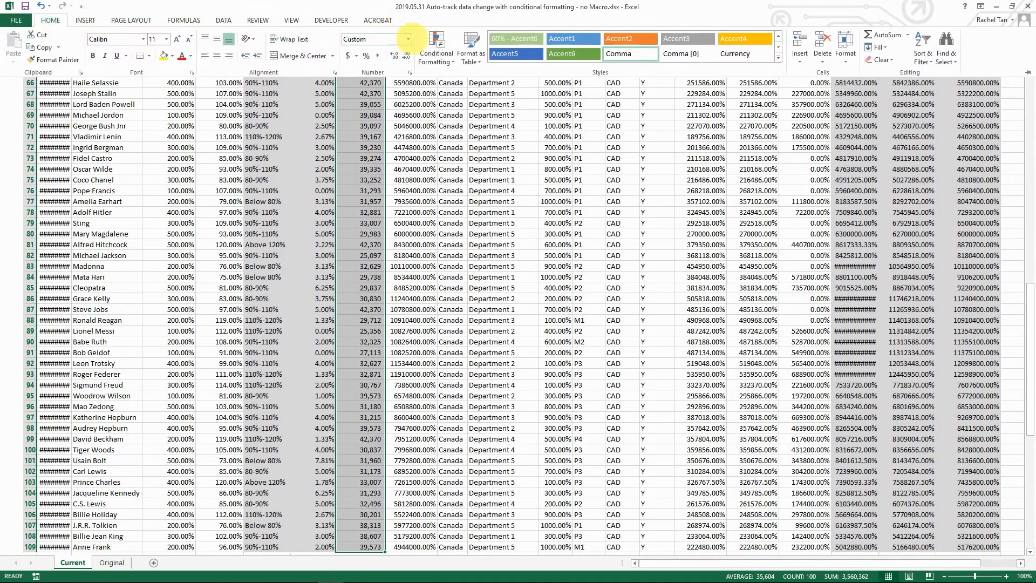
pyautogui.click(408, 39)
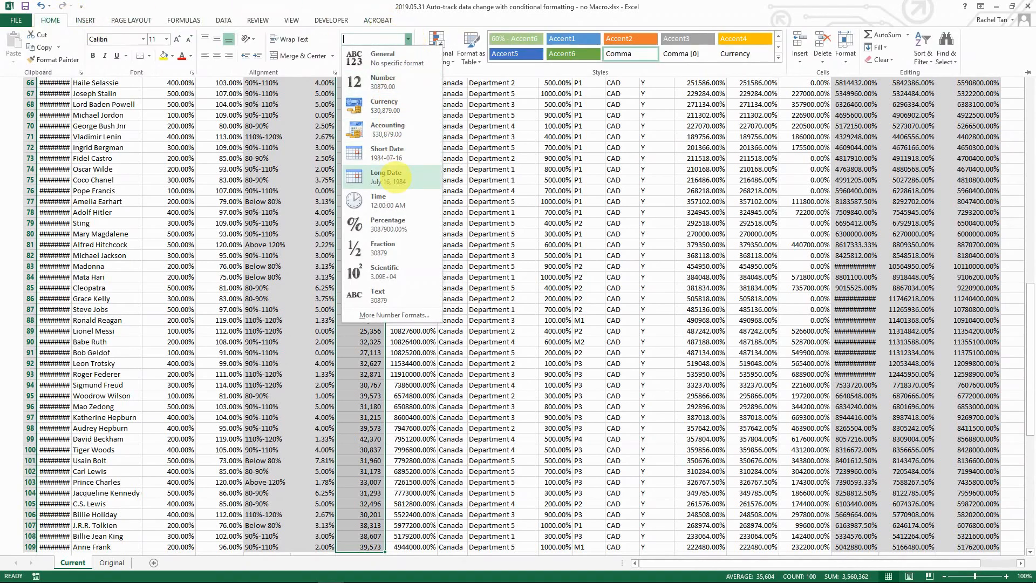
pyautogui.click(387, 154)
pyautogui.click(412, 135)
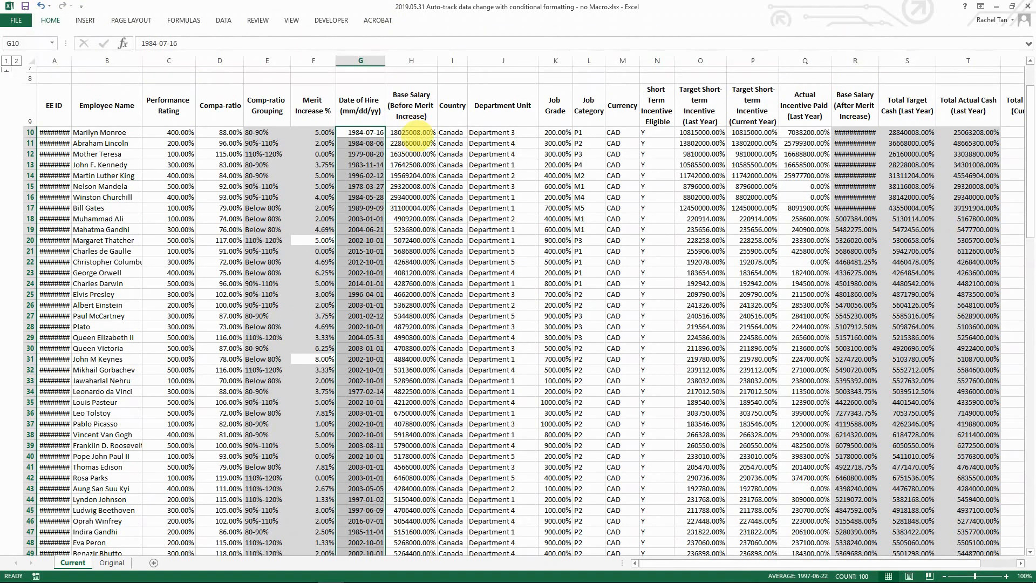
pyautogui.hotkey('ctrl', 'shift', 'Down')
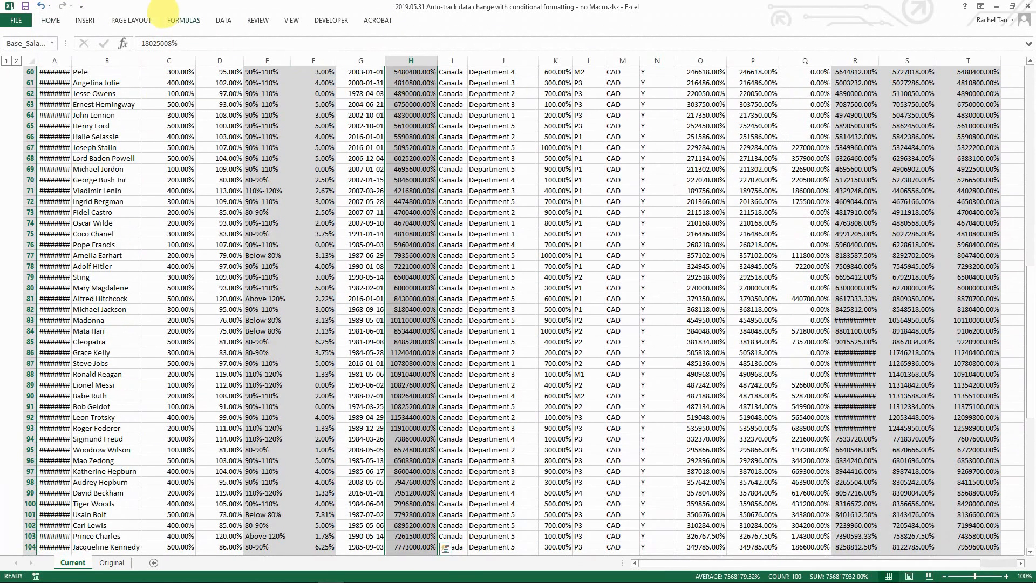
# Step: Format Base Salary as Number with Comma Style and zero decimals, e.g. 180,250
pyautogui.click(224, 20)
pyautogui.click(50, 20)
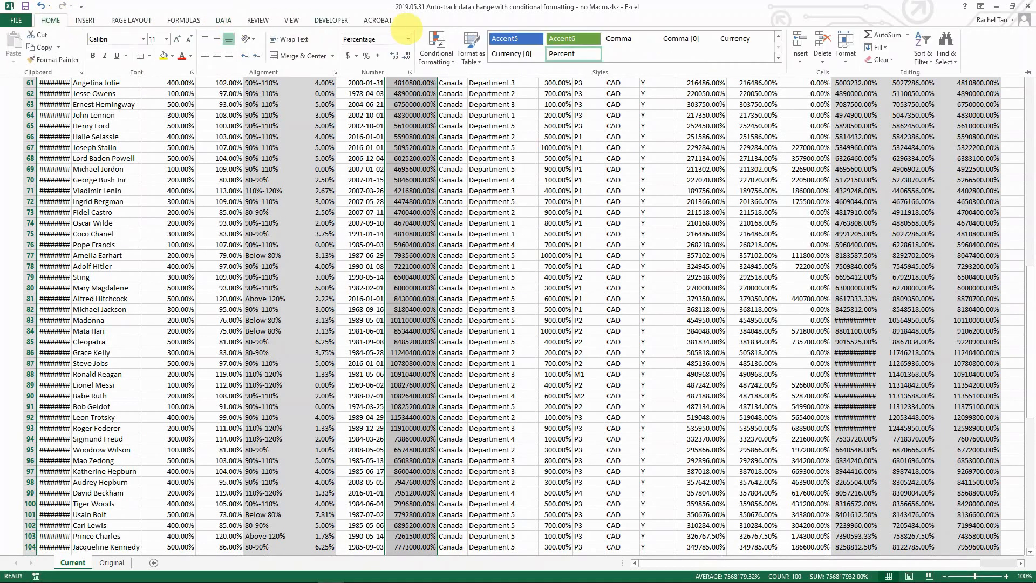
pyautogui.click(408, 39)
pyautogui.click(388, 68)
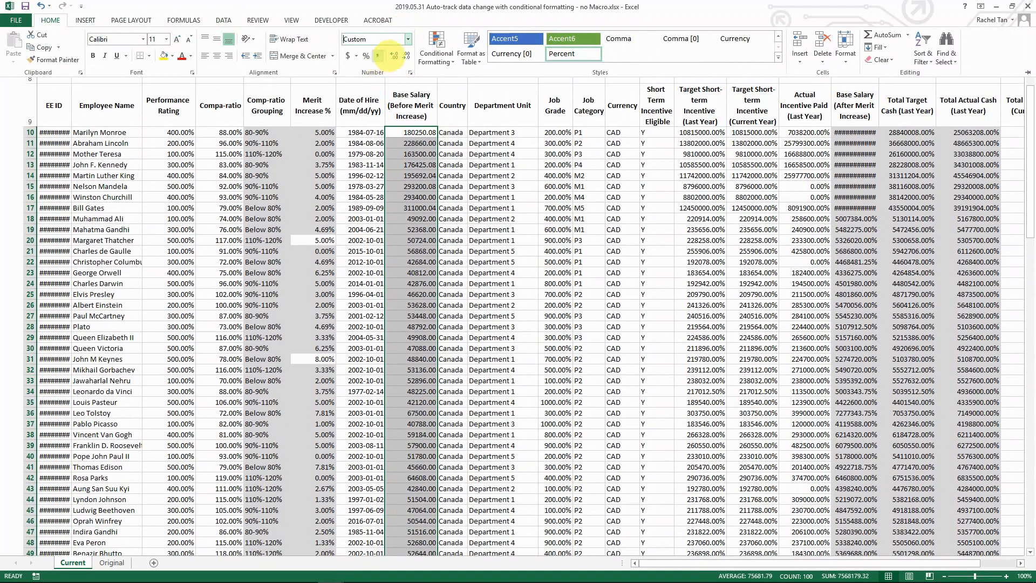
pyautogui.click(378, 57)
pyautogui.click(407, 55)
pyautogui.click(407, 55)
pyautogui.click(433, 207)
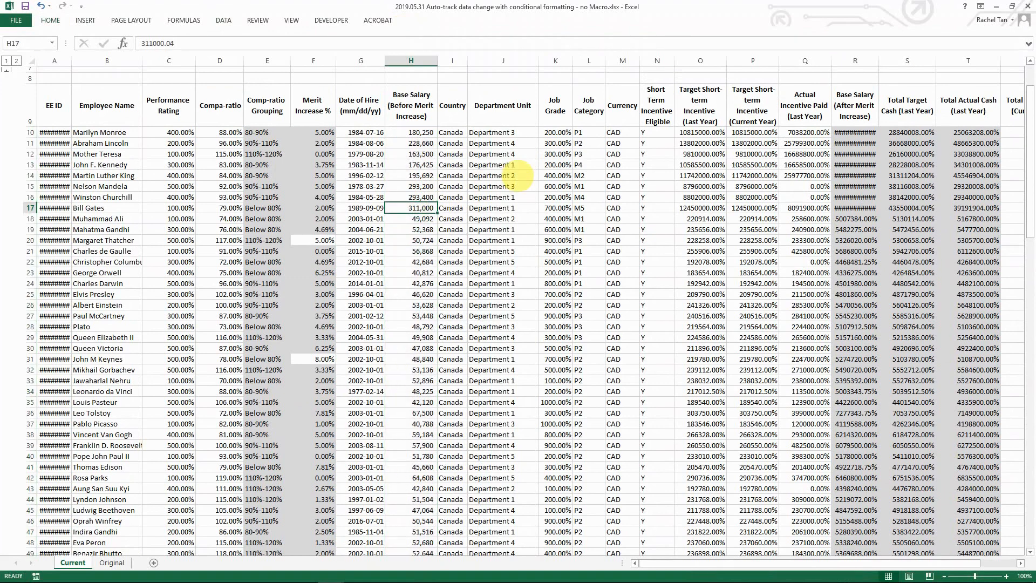
pyautogui.click(419, 61)
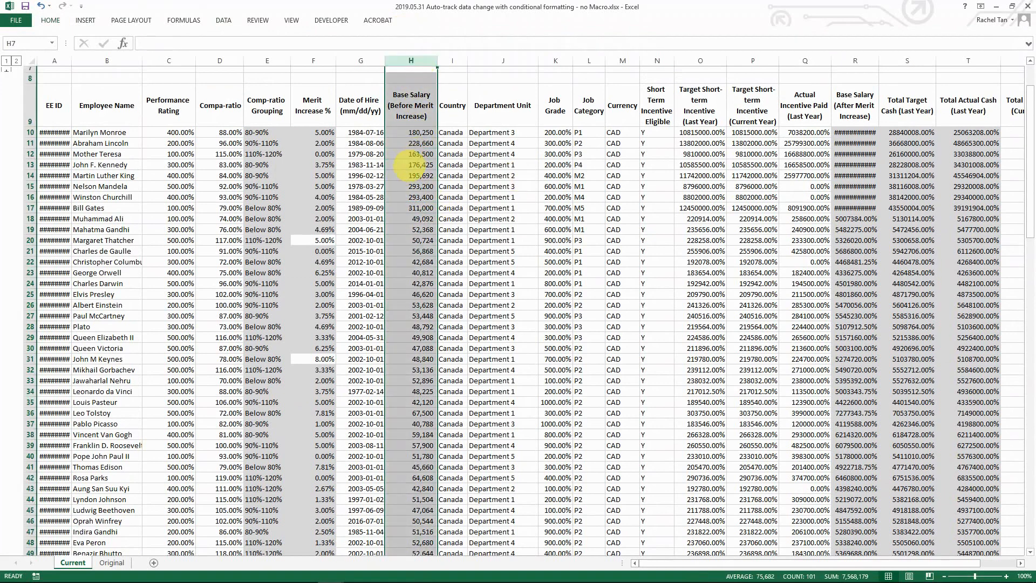
pyautogui.click(419, 176)
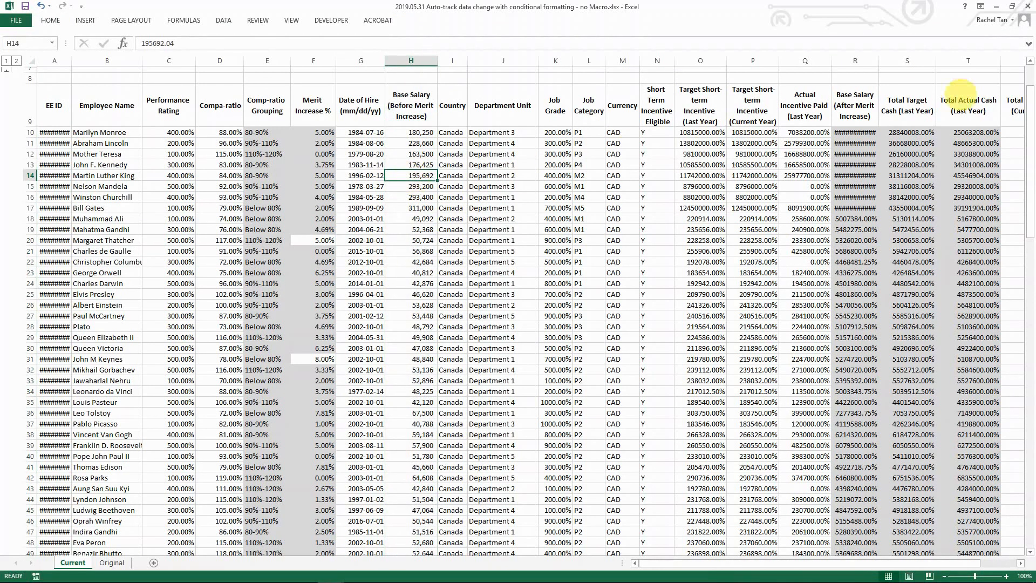
# Step: Change H16 from 293400 to =293400*(1+F16), so it displays 305,136
pyautogui.press('Down')
pyautogui.press('Down')
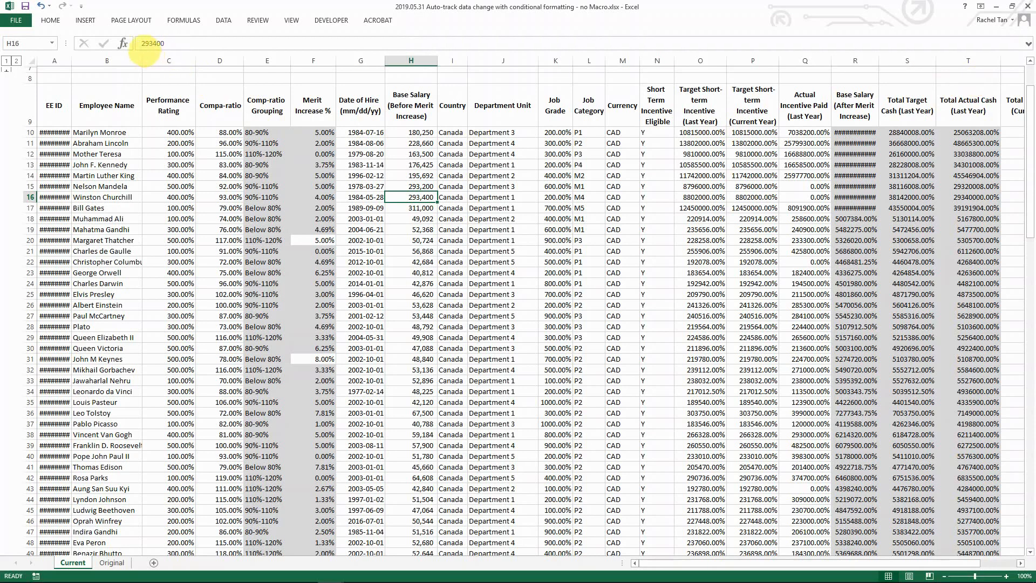
pyautogui.click(143, 45)
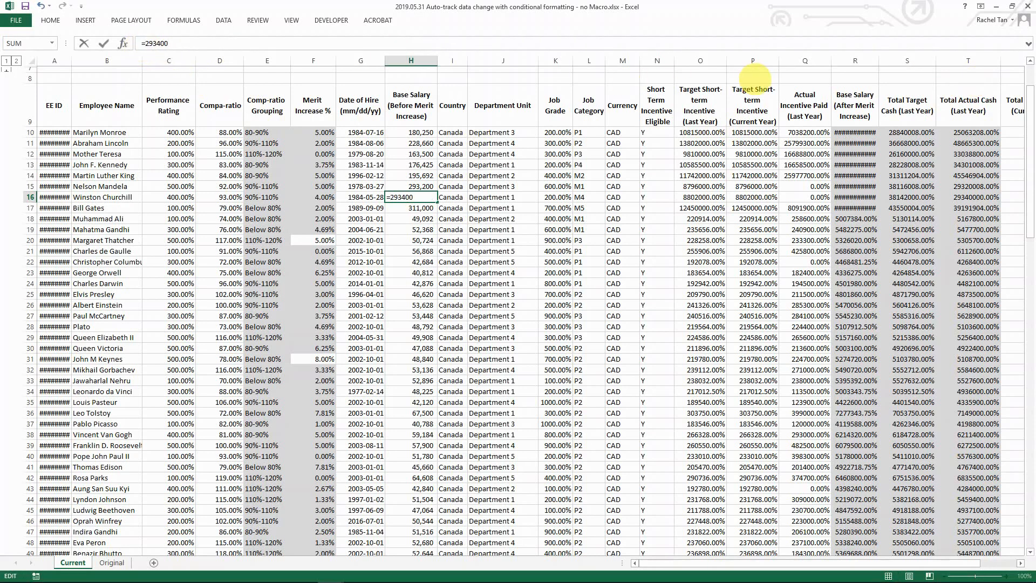
pyautogui.write('*(1+')
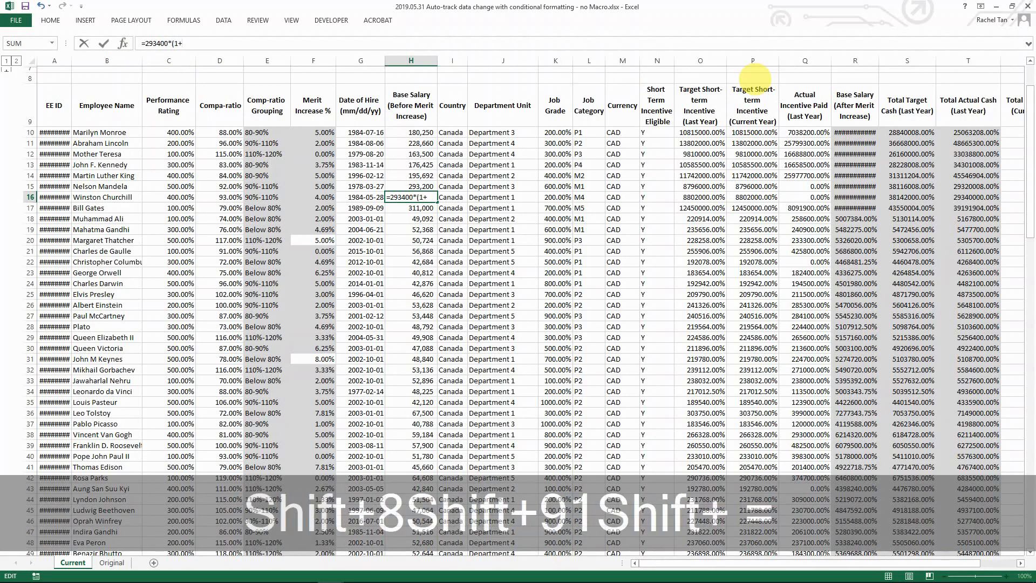
pyautogui.click(315, 197)
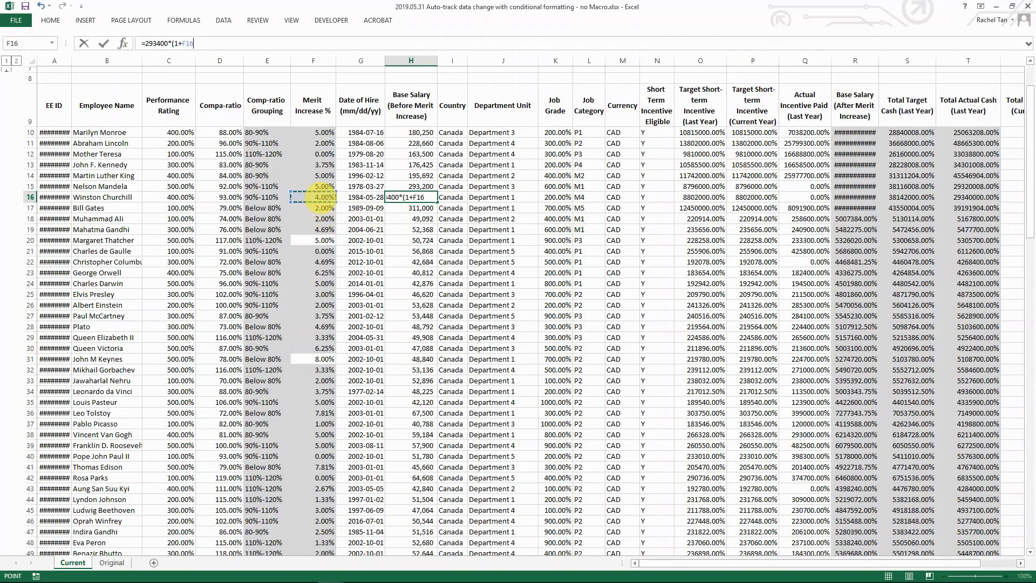
pyautogui.write(')')
pyautogui.press('Return')
pyautogui.press('Up')
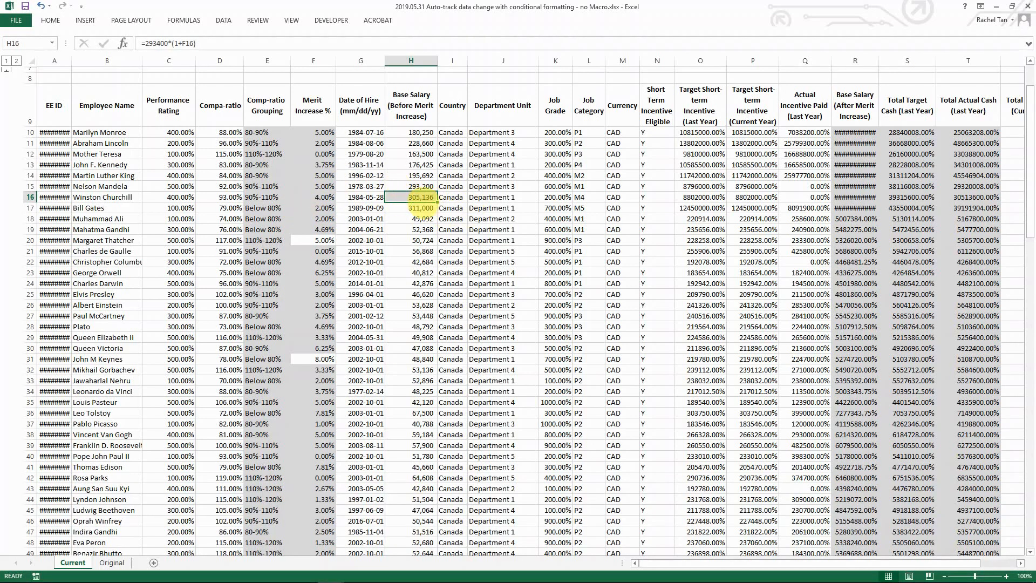
pyautogui.click(423, 208)
pyautogui.click(423, 197)
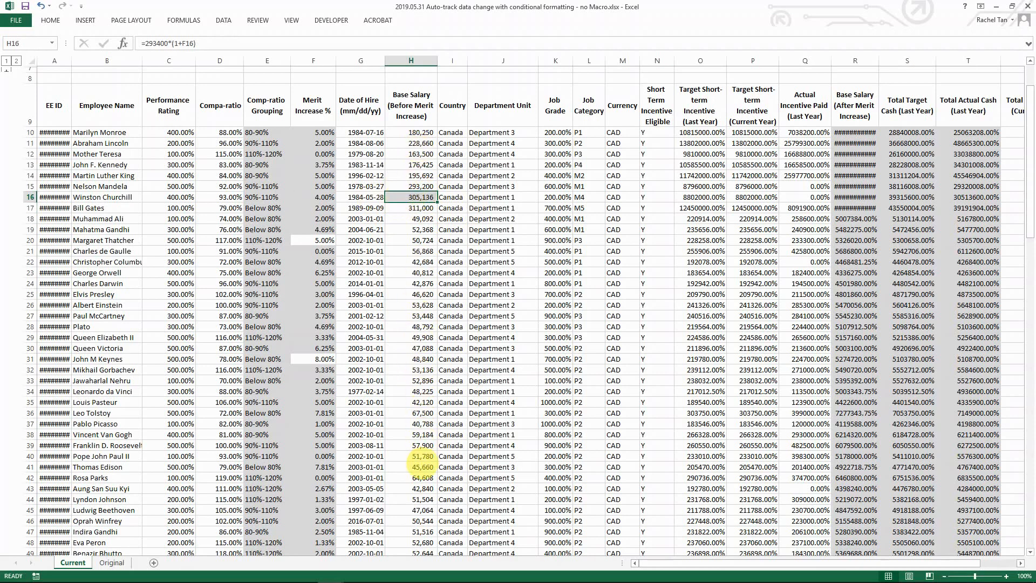
pyautogui.click(413, 446)
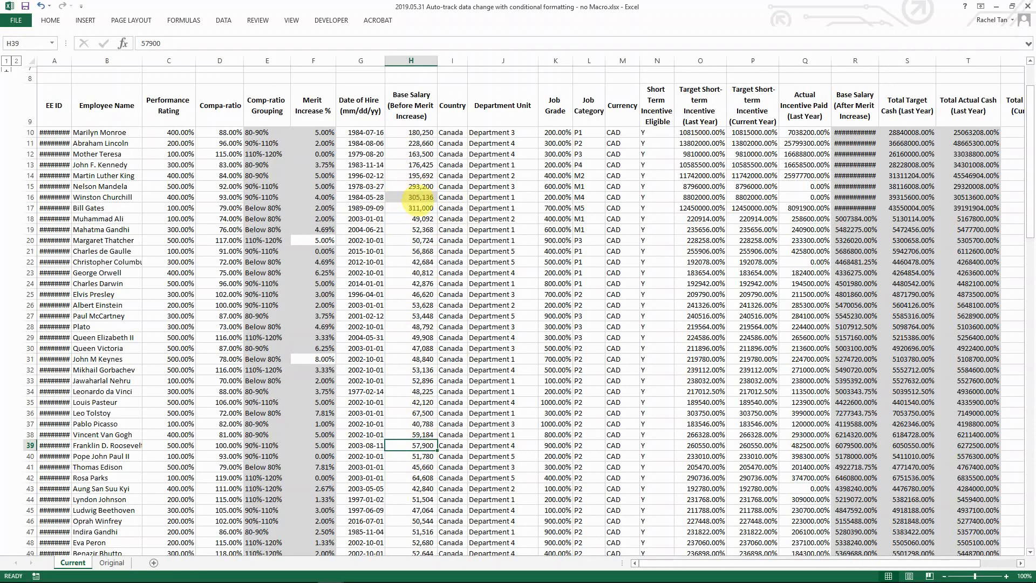
pyautogui.click(410, 336)
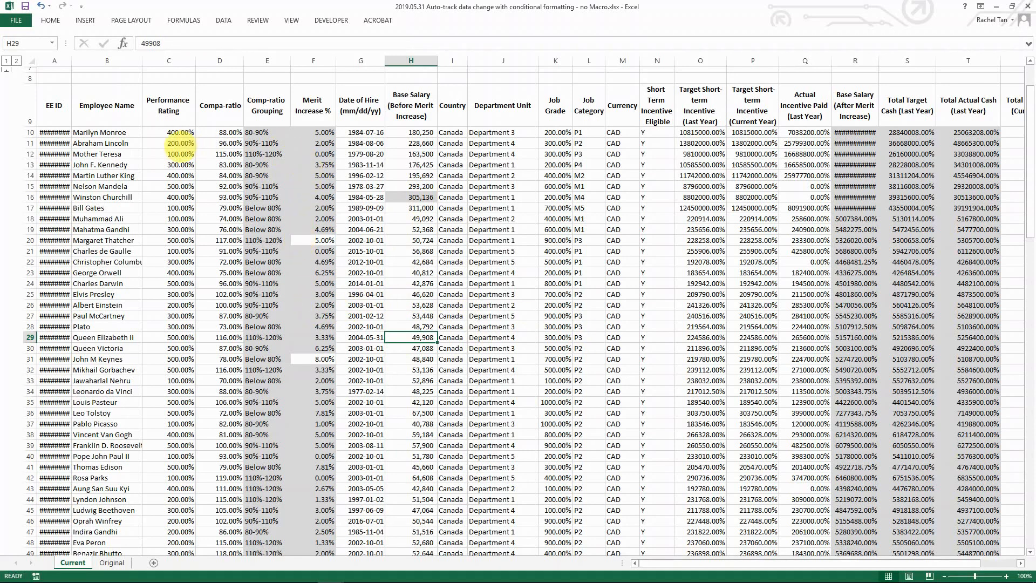
pyautogui.click(320, 134)
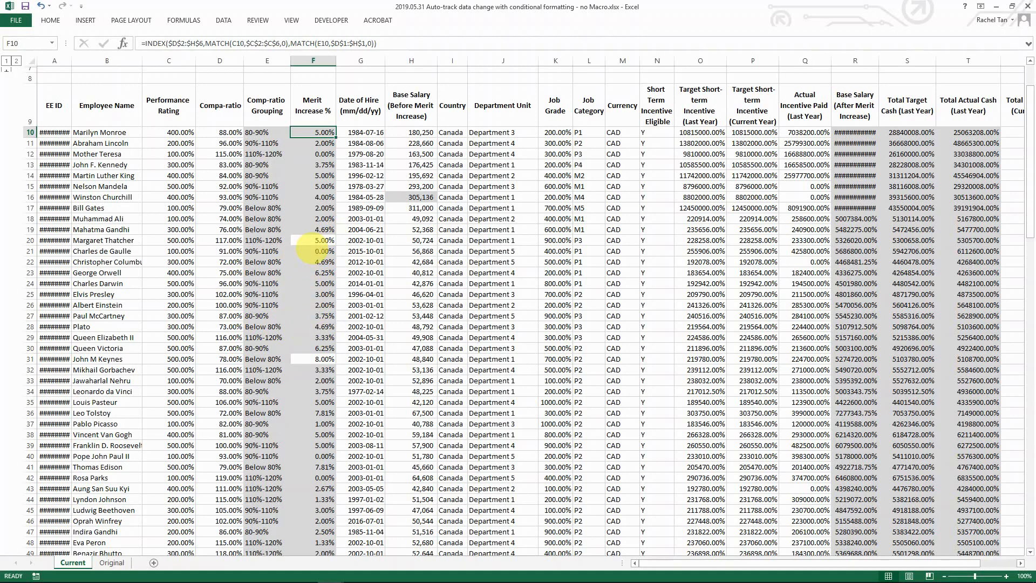
pyautogui.click(317, 241)
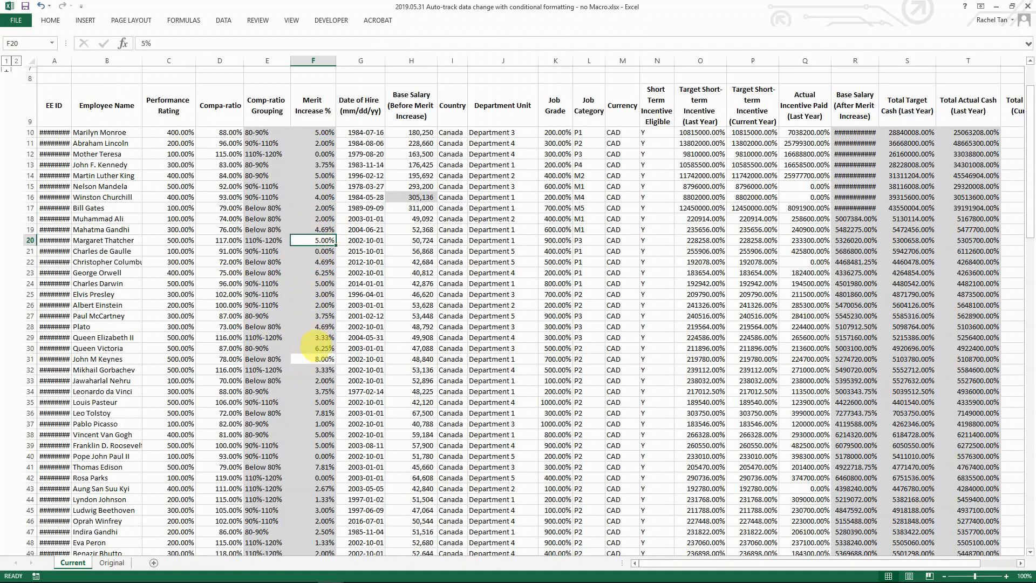